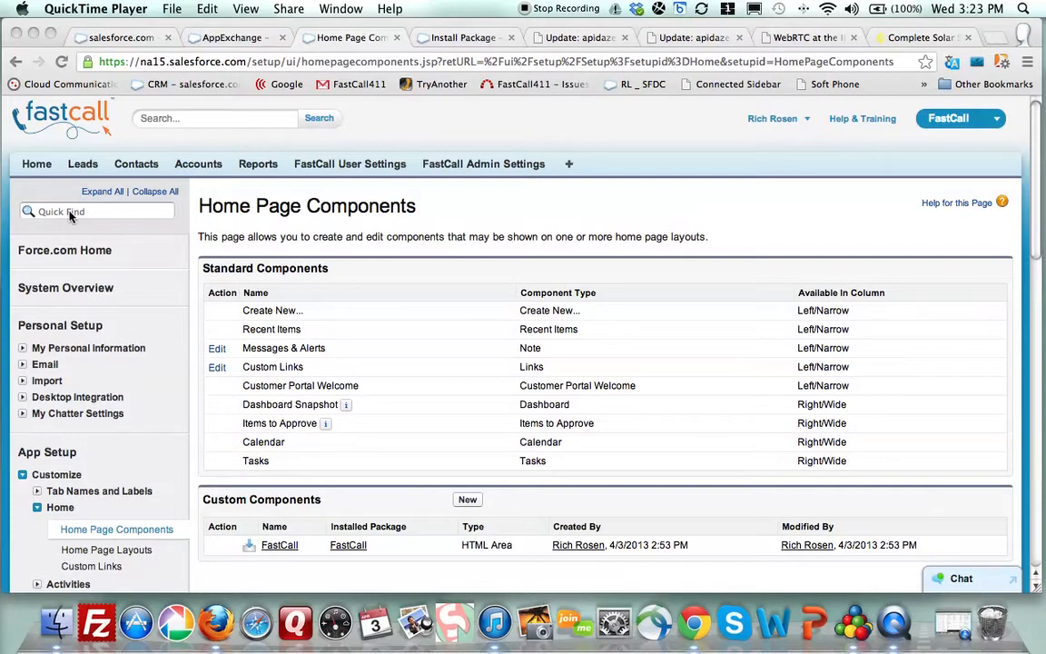
# - Search Setup Quick Find for 'home' and open Home Page Layouts
pyautogui.scroll(-5, 69, 215)
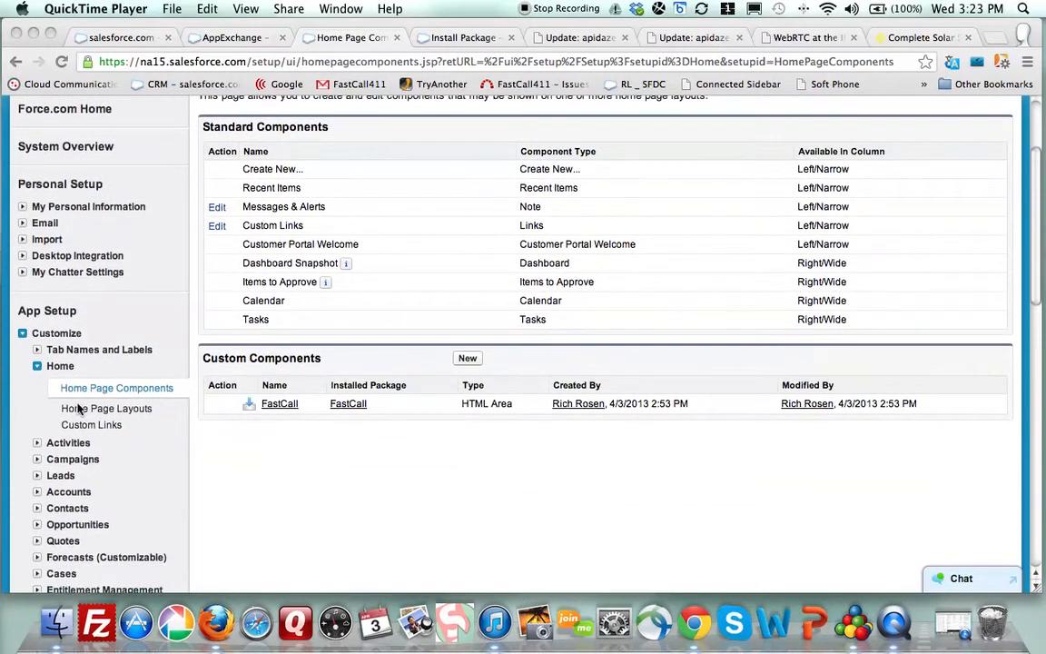
pyautogui.scroll(5, 45, 254)
pyautogui.click(56, 213)
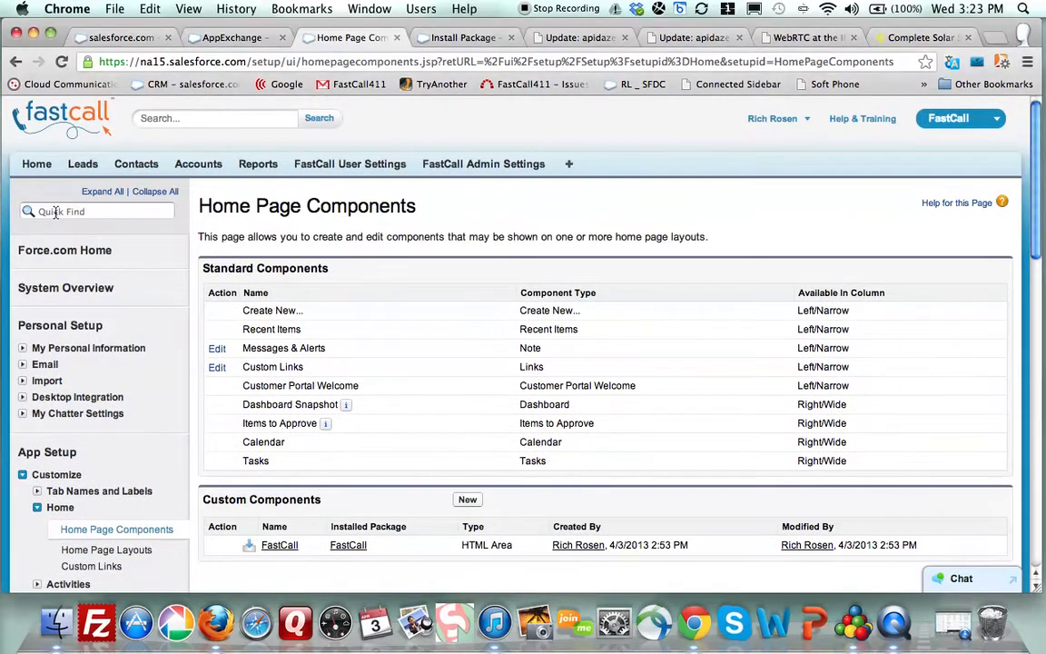
pyautogui.click(56, 212)
pyautogui.write('home')
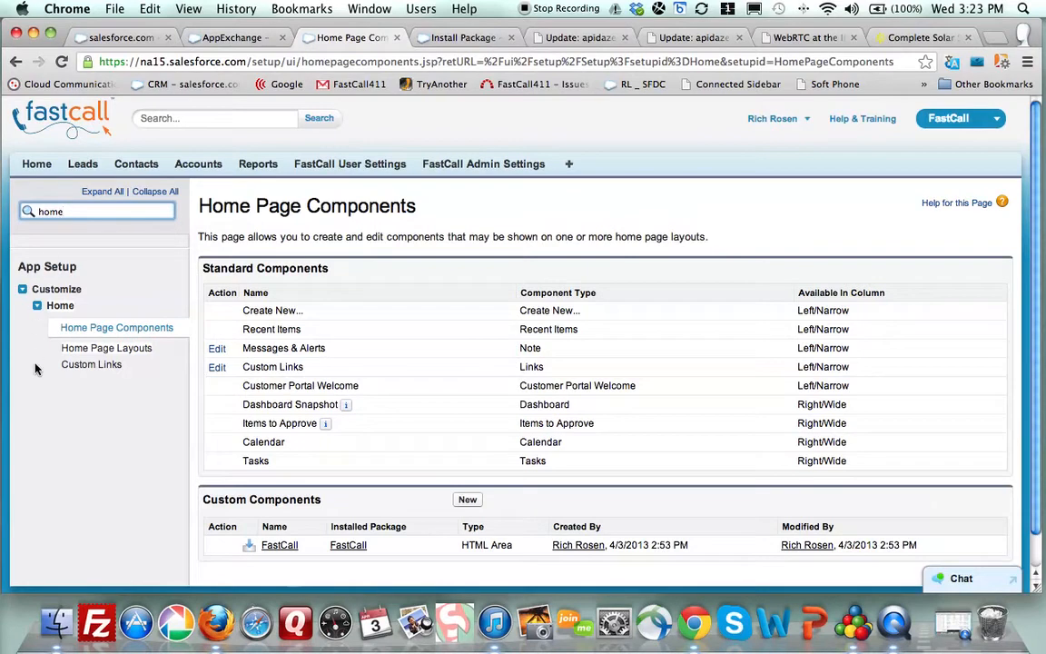
pyautogui.click(92, 351)
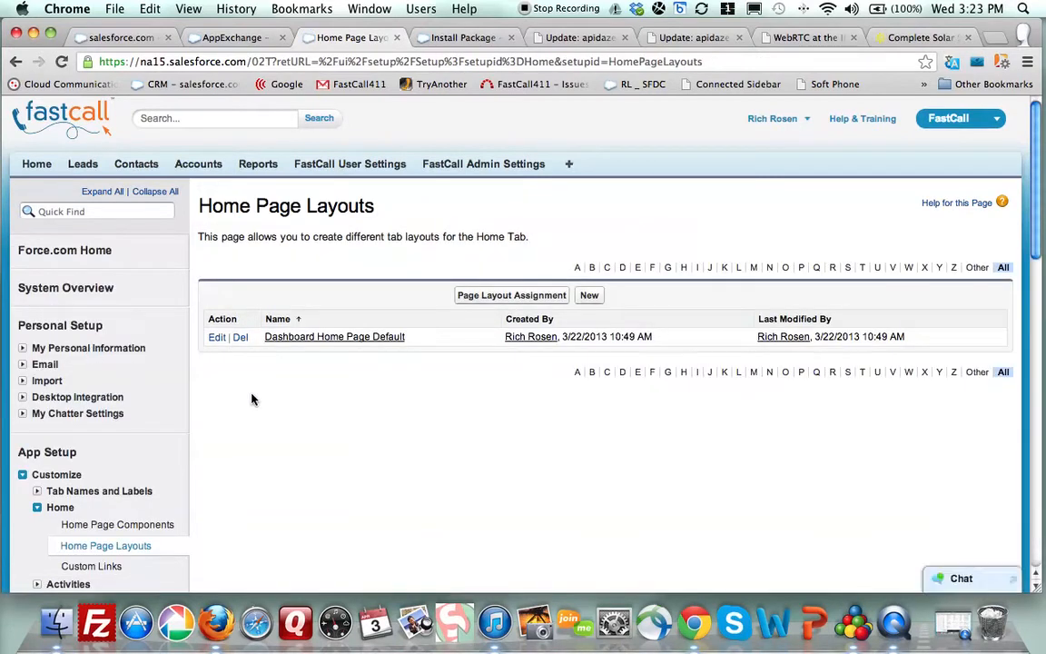
# - Add FastCall to Dashboard Home Page Default, move it to the narrow column's top, and save
pyautogui.click(216, 338)
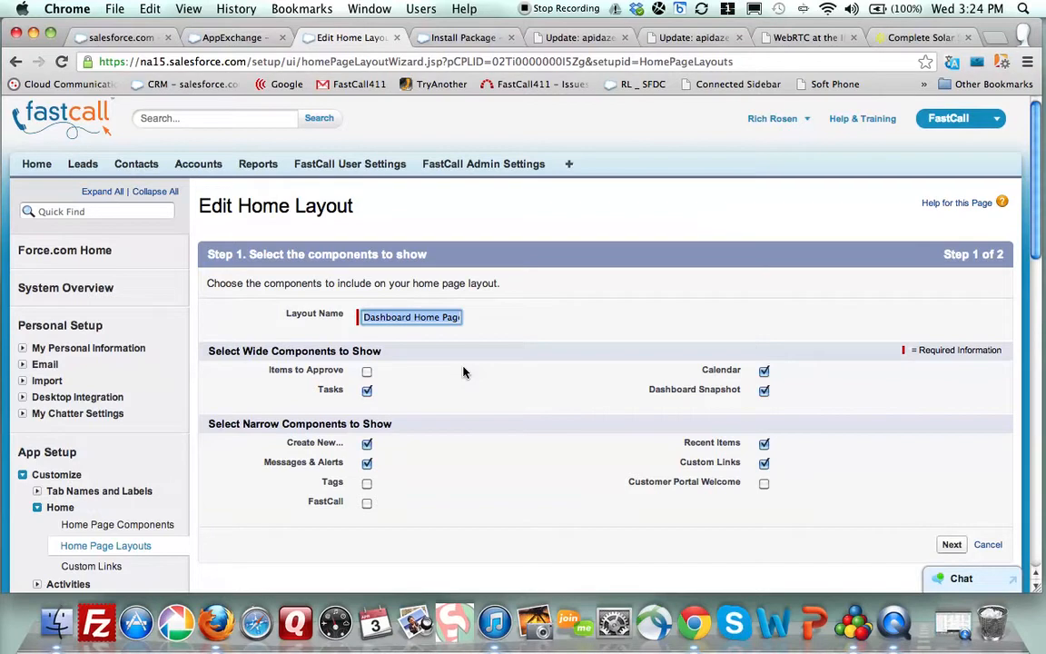
pyautogui.click(367, 502)
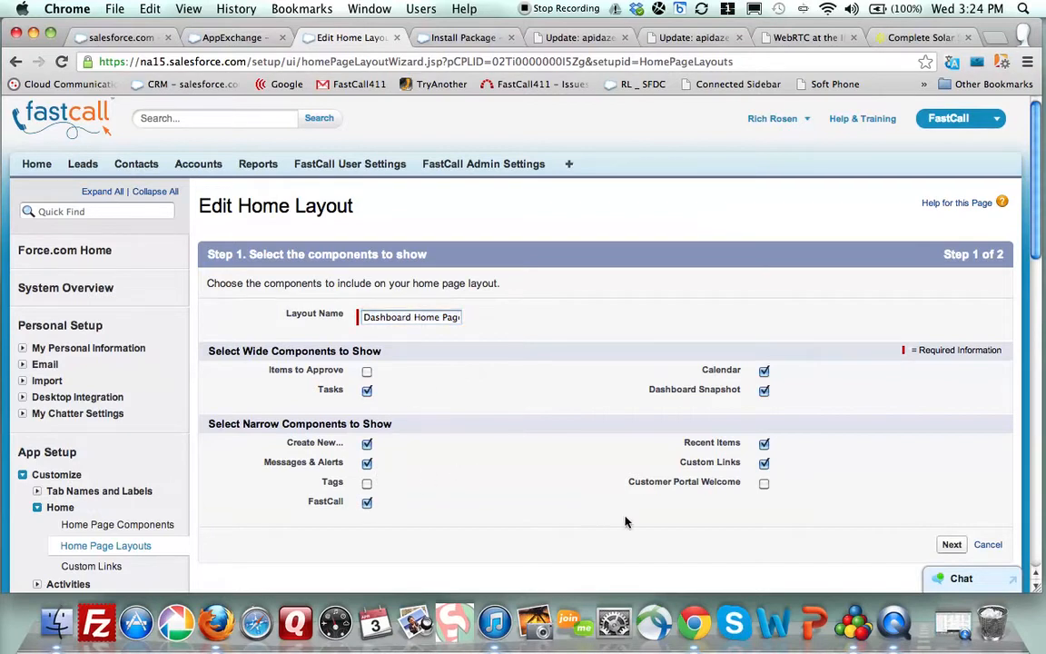
pyautogui.click(952, 545)
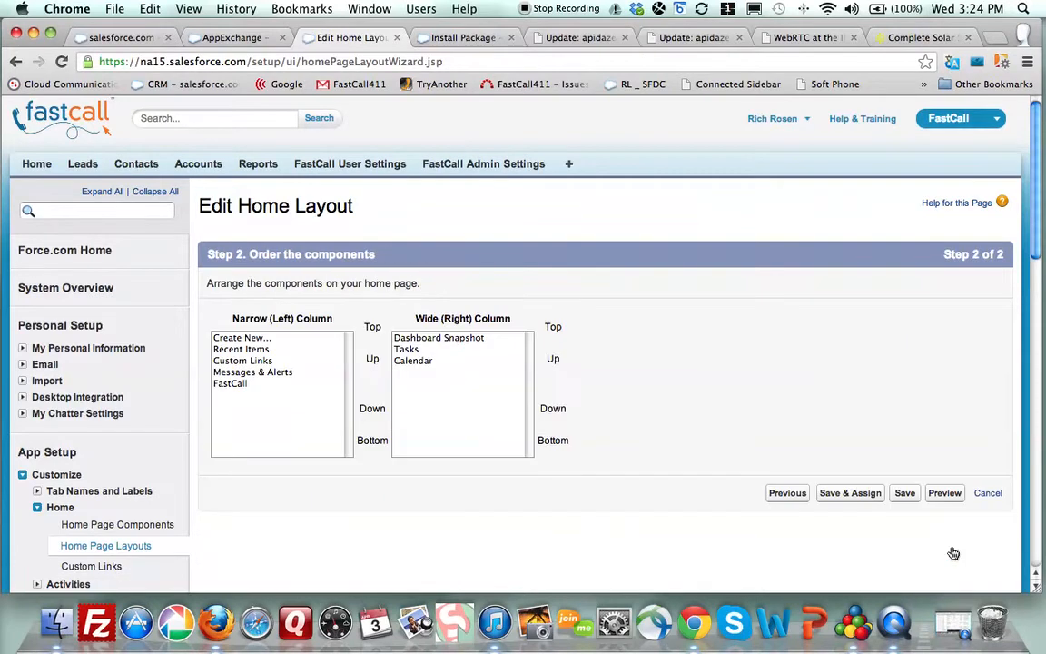
pyautogui.click(230, 383)
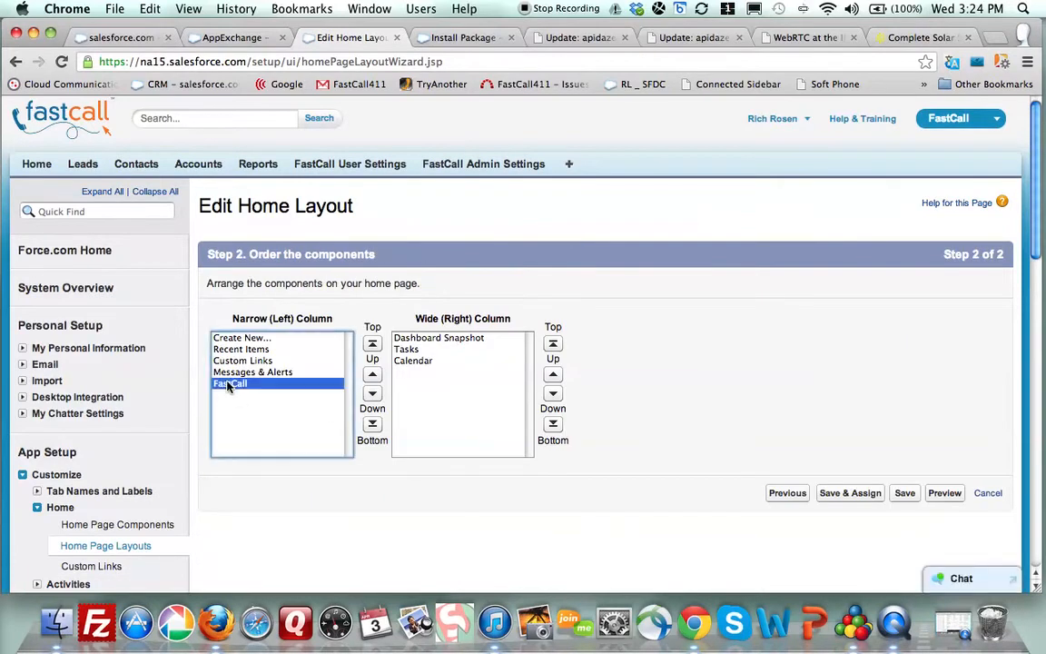
pyautogui.click(372, 345)
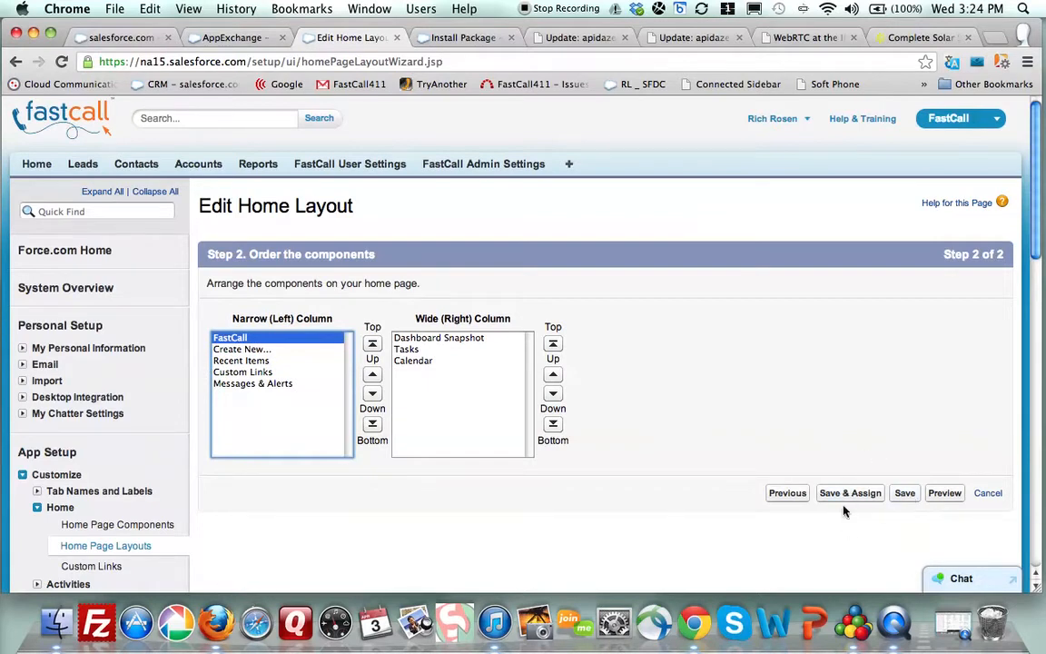
pyautogui.click(905, 494)
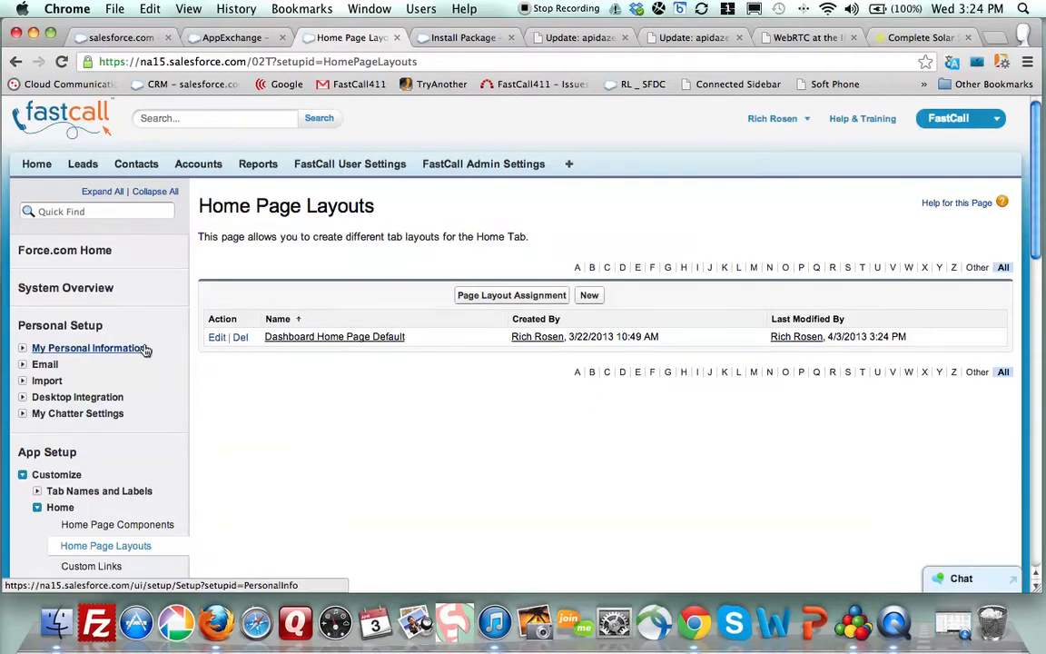
# - Check Enable Collapsible Sidebar and Show Custom Sidebar Components on All Pages, then save
pyautogui.scroll(-2, 146, 347)
pyautogui.scroll(-12, 146, 347)
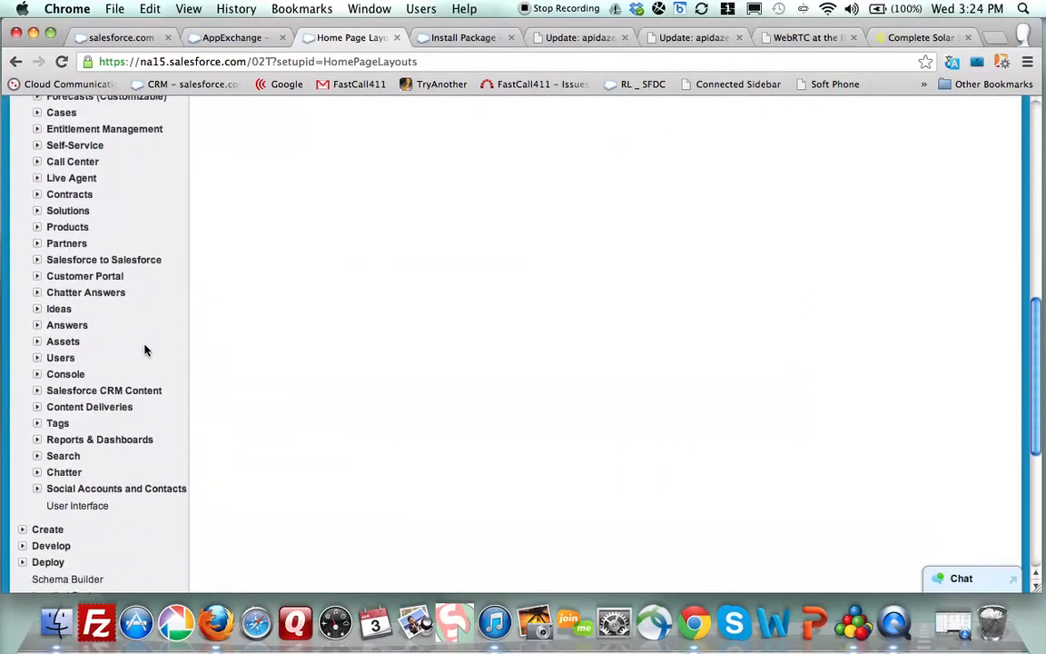
pyautogui.scroll(-4, 145, 349)
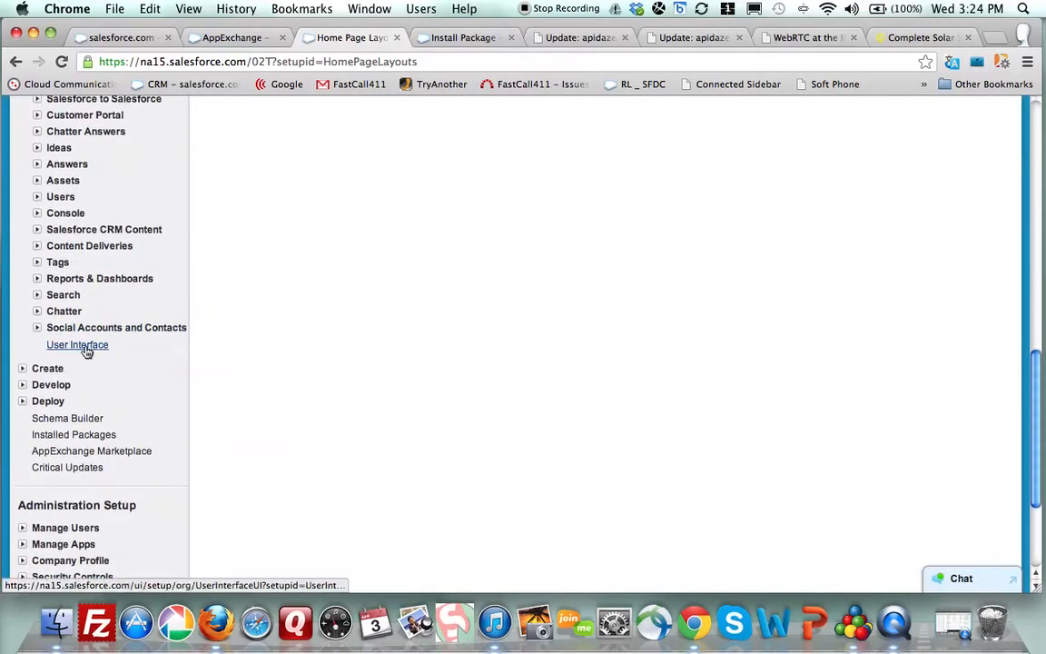
pyautogui.click(78, 345)
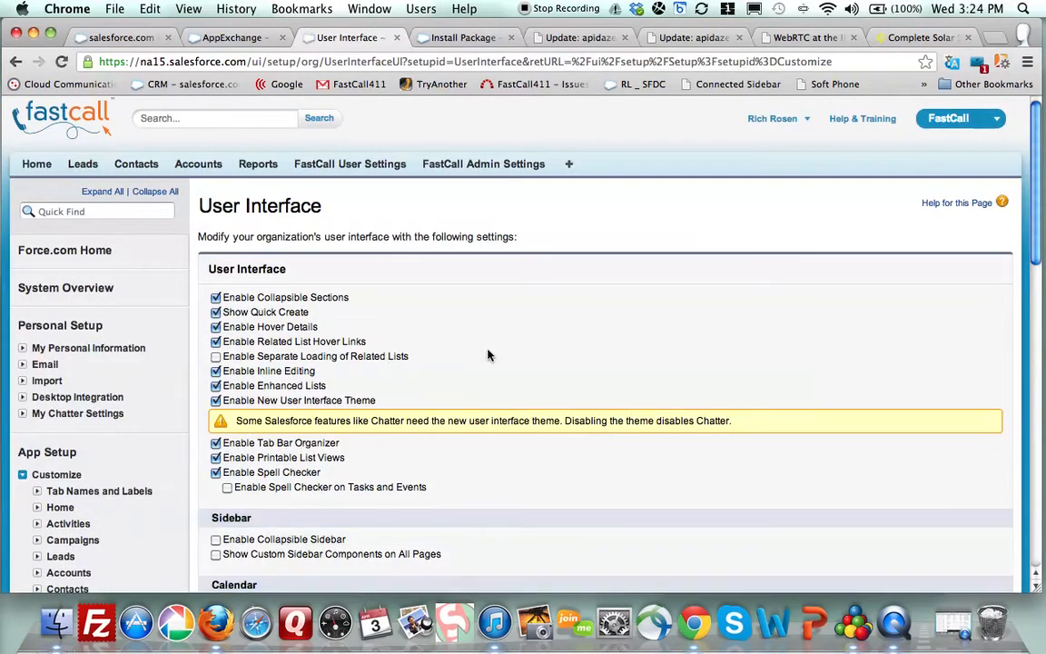
pyautogui.scroll(-2, 488, 355)
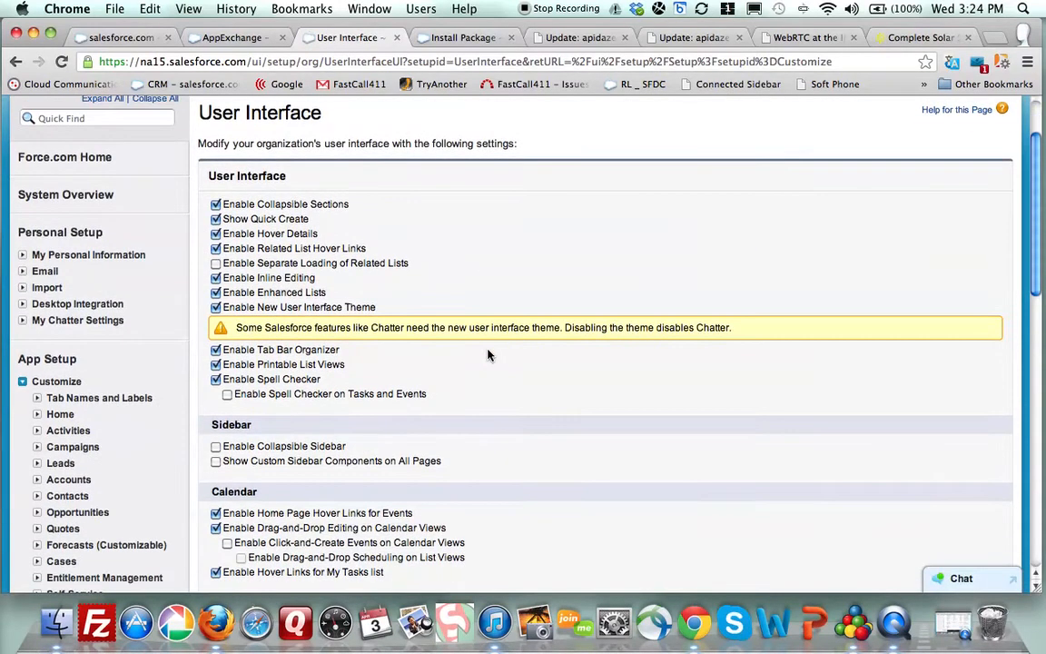
pyautogui.click(216, 447)
pyautogui.click(217, 461)
pyautogui.scroll(-5, 519, 466)
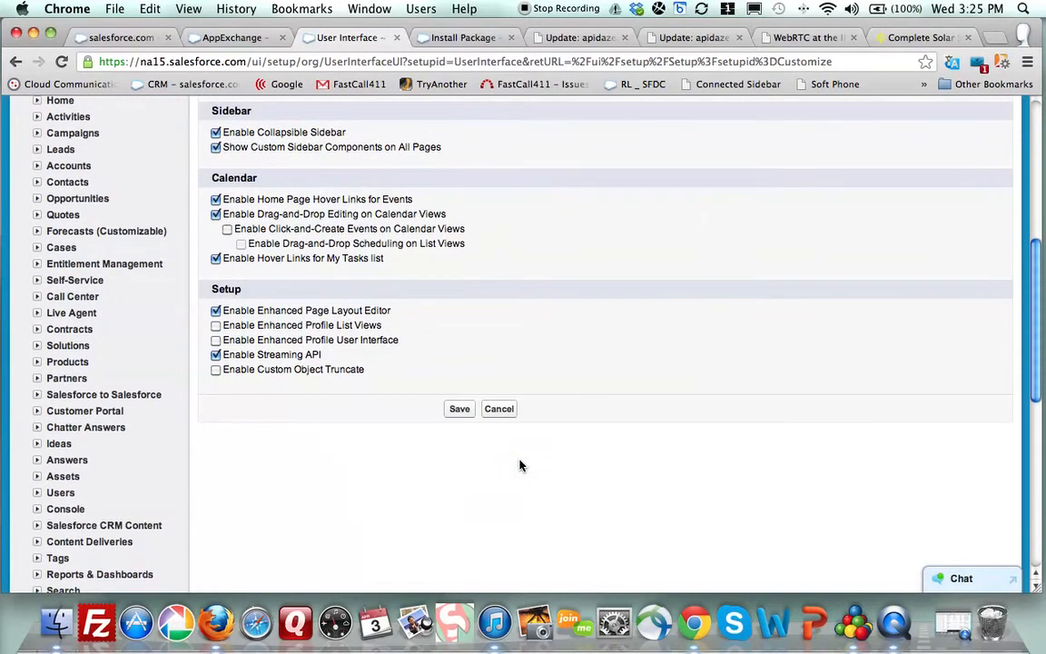
pyautogui.click(463, 413)
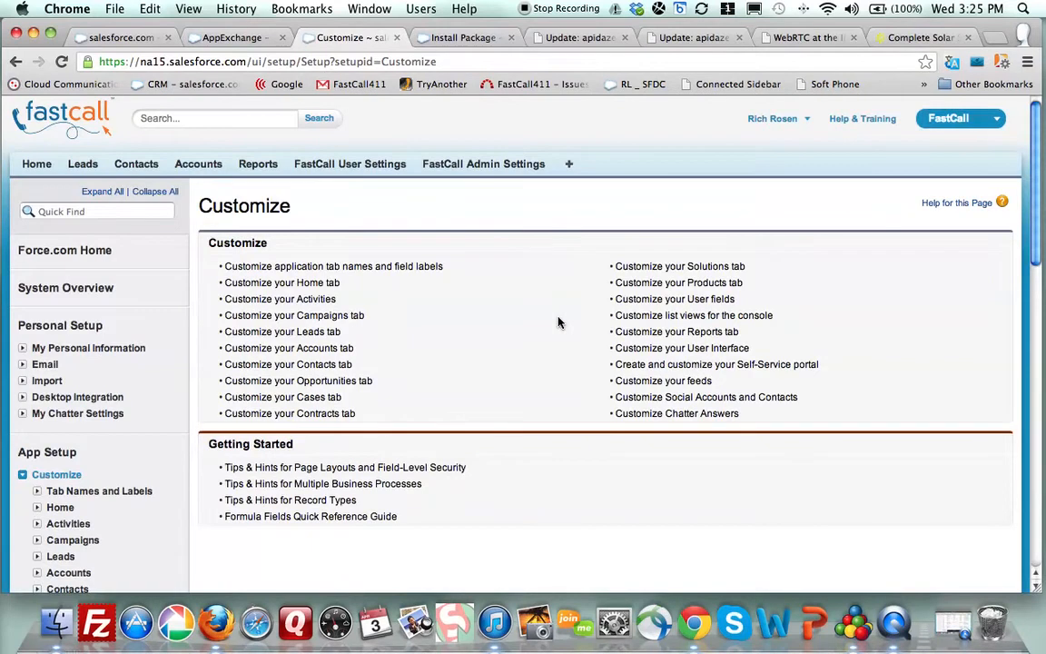
# - On the Leads tab, expand the sidebar, switch to All Open Leads, and open 3C Systems
pyautogui.click(83, 166)
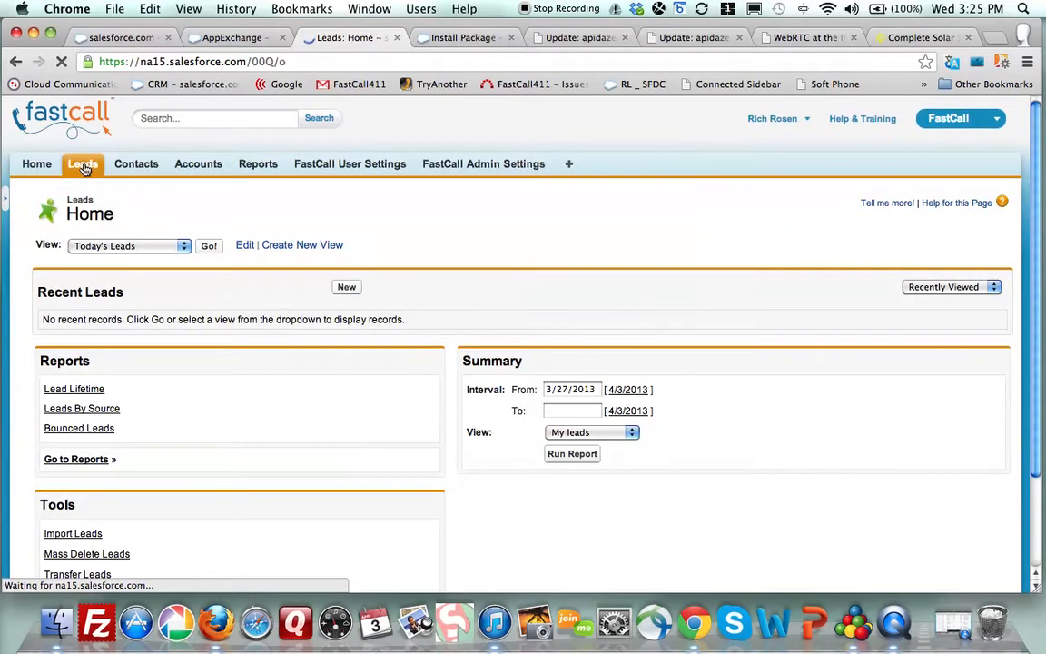
pyautogui.click(4, 202)
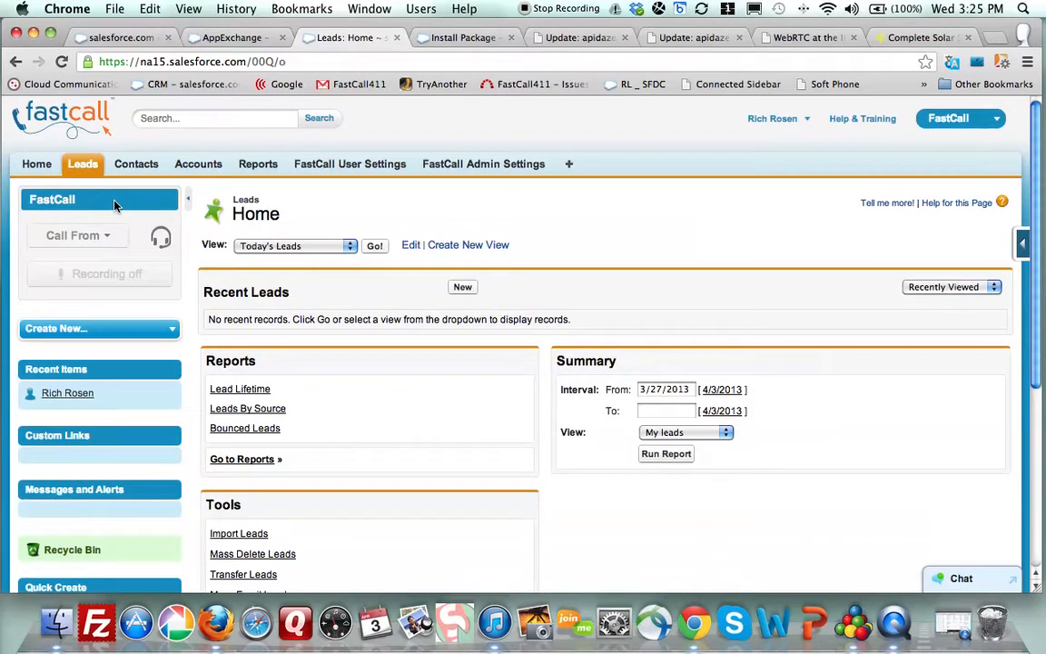
pyautogui.click(374, 246)
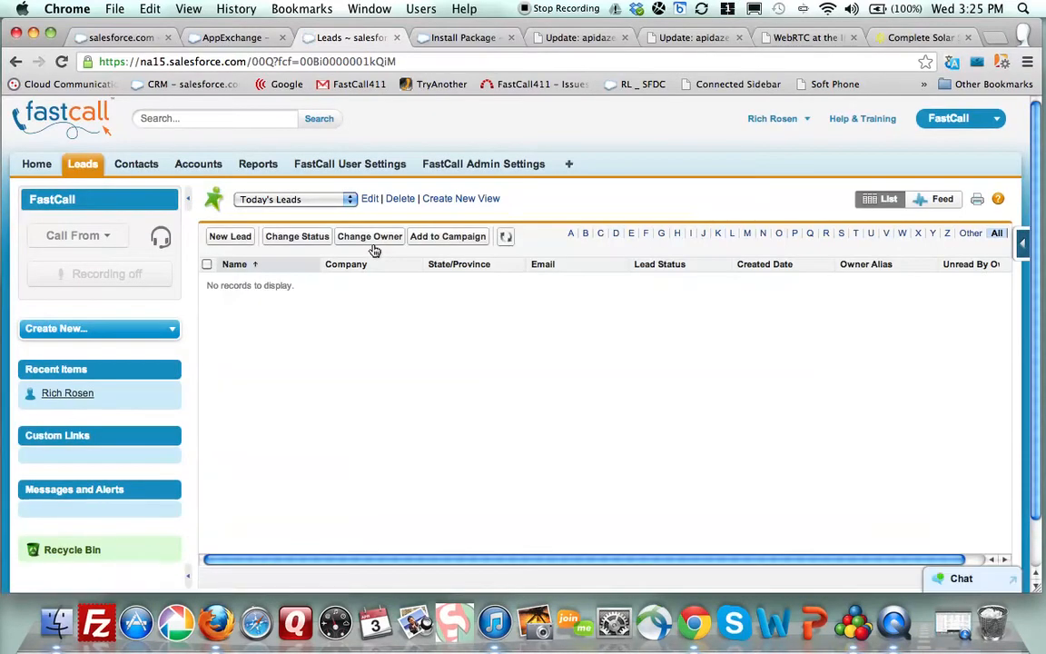
pyautogui.click(346, 199)
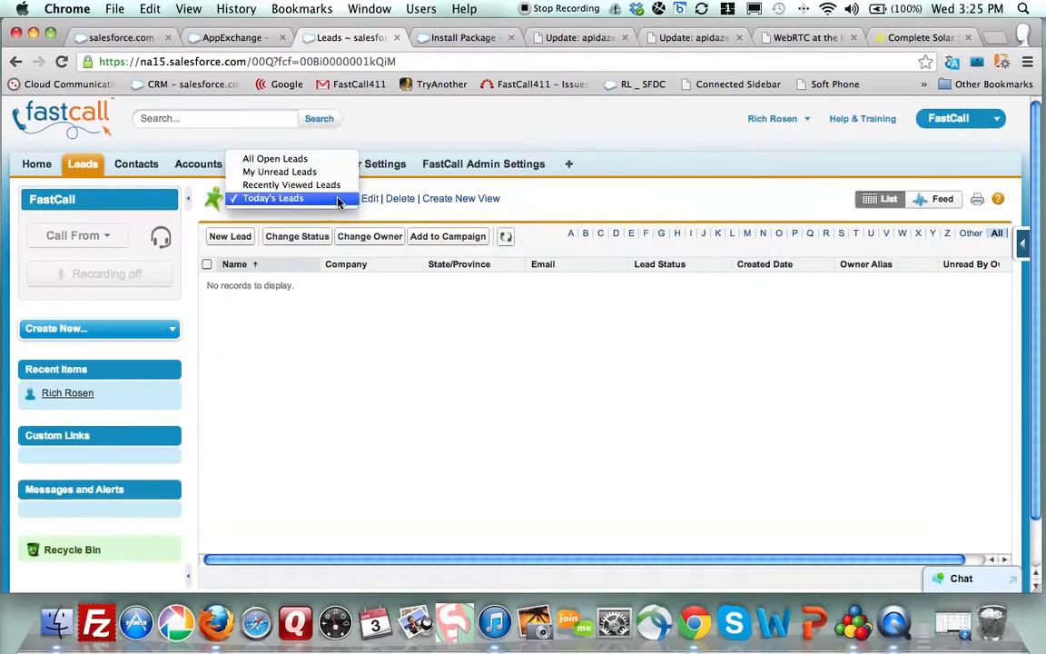
pyautogui.click(300, 159)
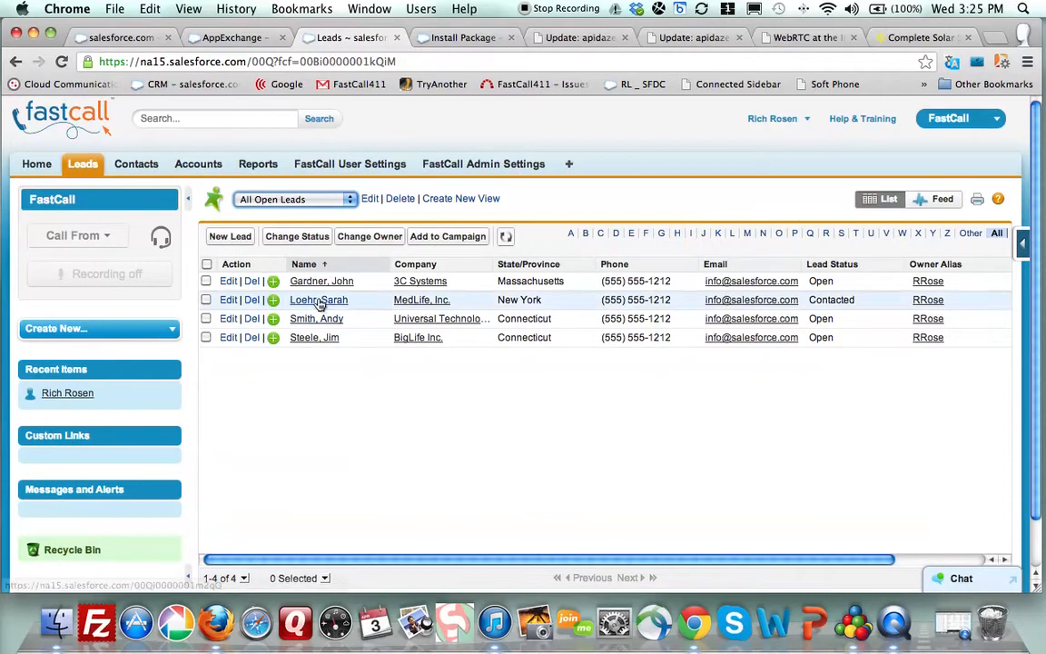
pyautogui.click(318, 282)
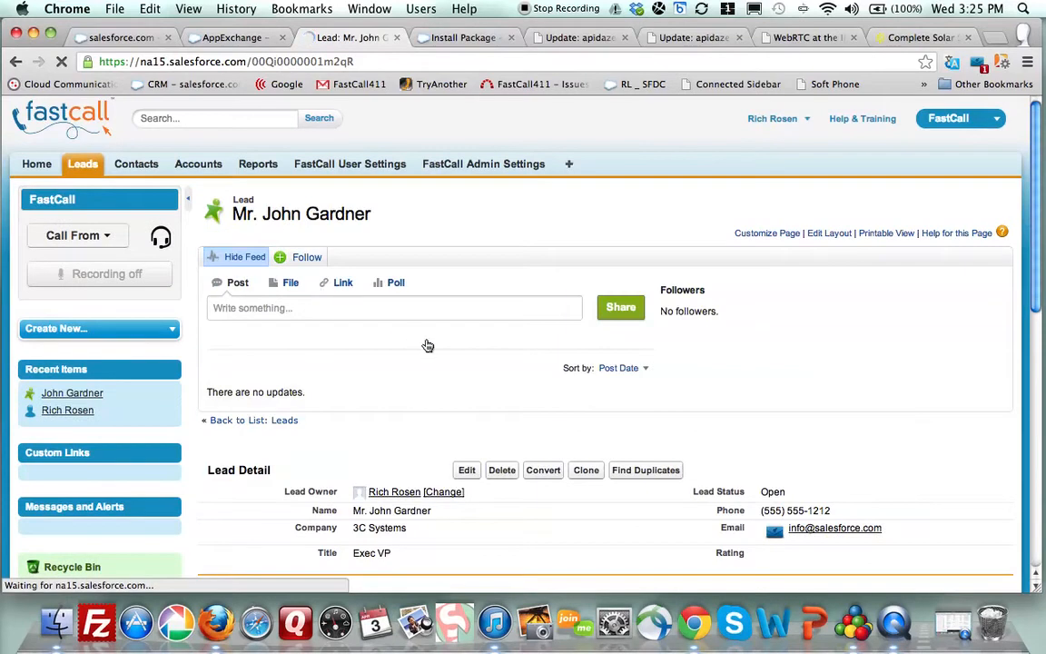
# - Set the FastCall sidebar's Call From option to FastCall SoftPhone
pyautogui.scroll(-1, 462, 364)
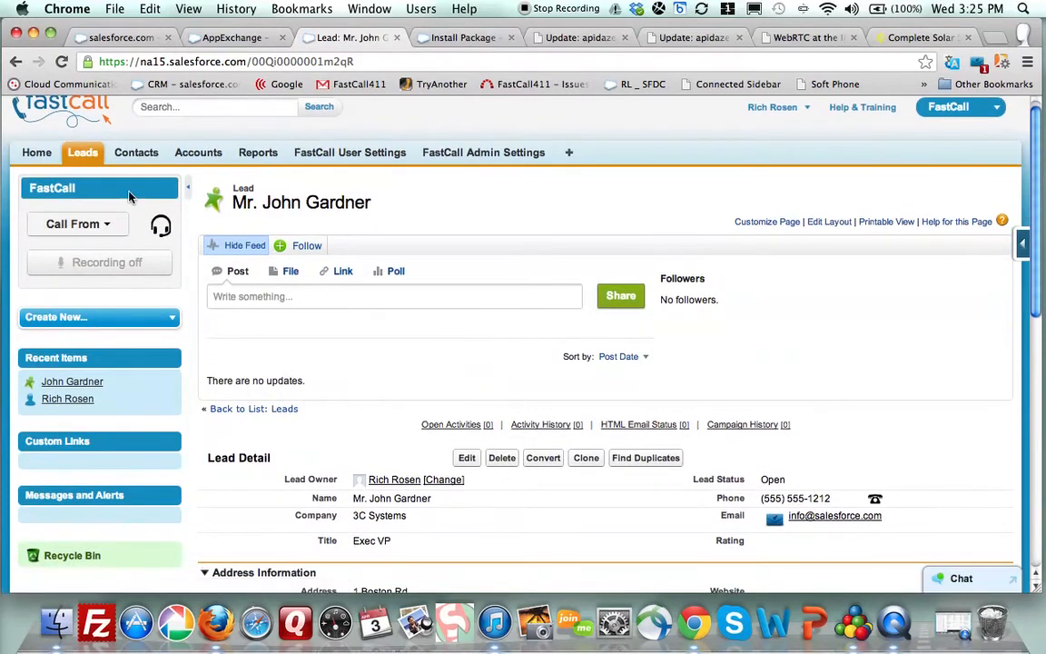
pyautogui.click(105, 224)
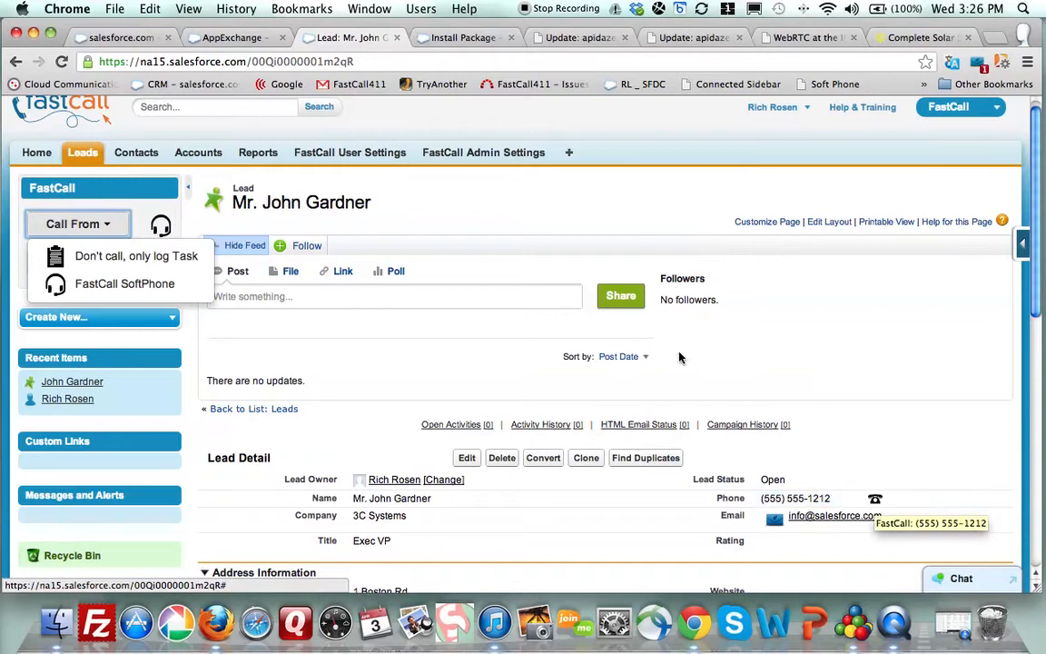
pyautogui.click(107, 227)
pyautogui.click(108, 227)
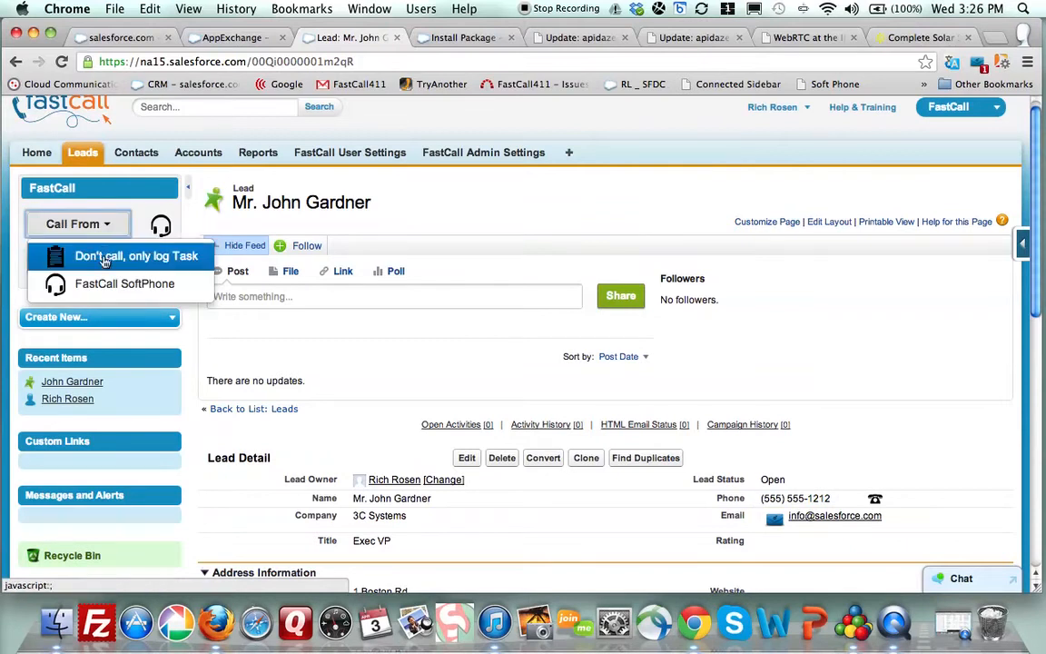
pyautogui.click(100, 285)
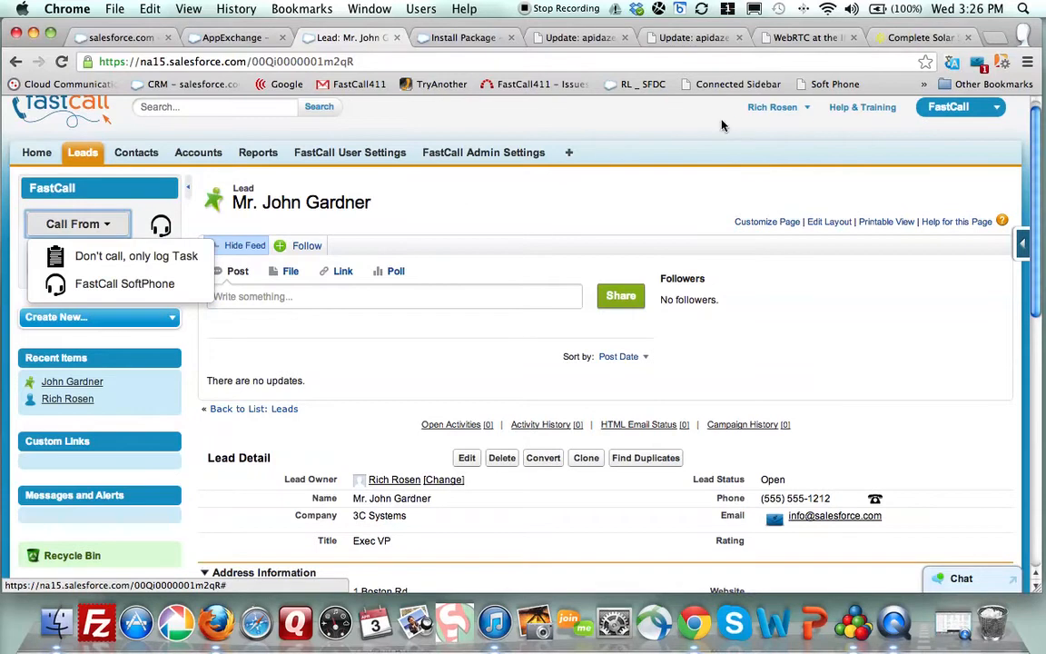
pyautogui.click(775, 109)
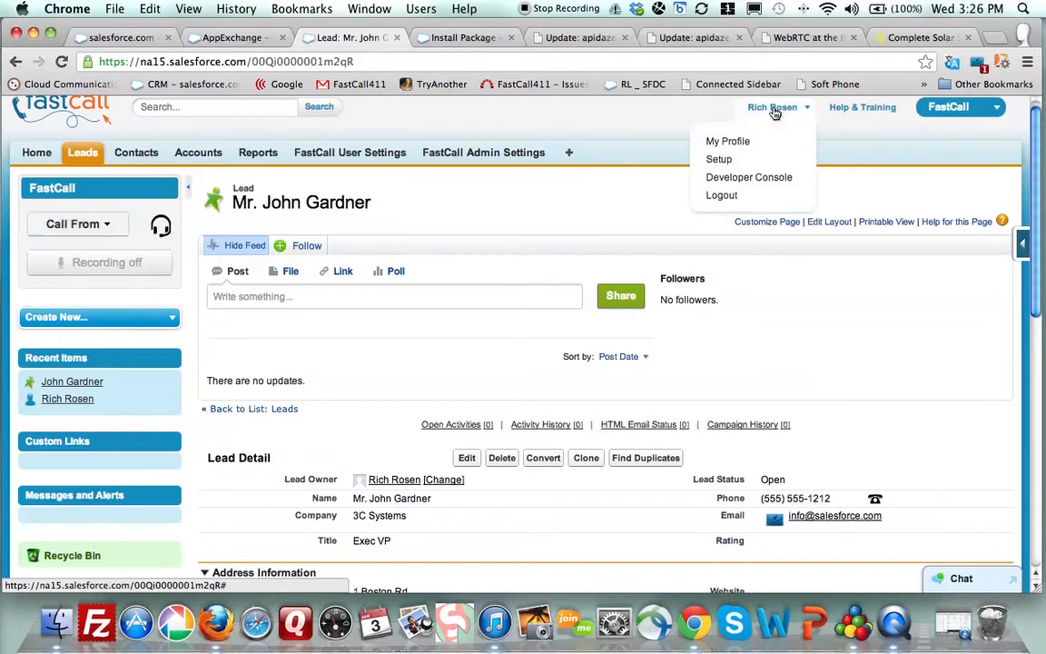
# - Go to Setup, find Users via Quick Find 'users', and edit the admin's user record
pyautogui.click(729, 161)
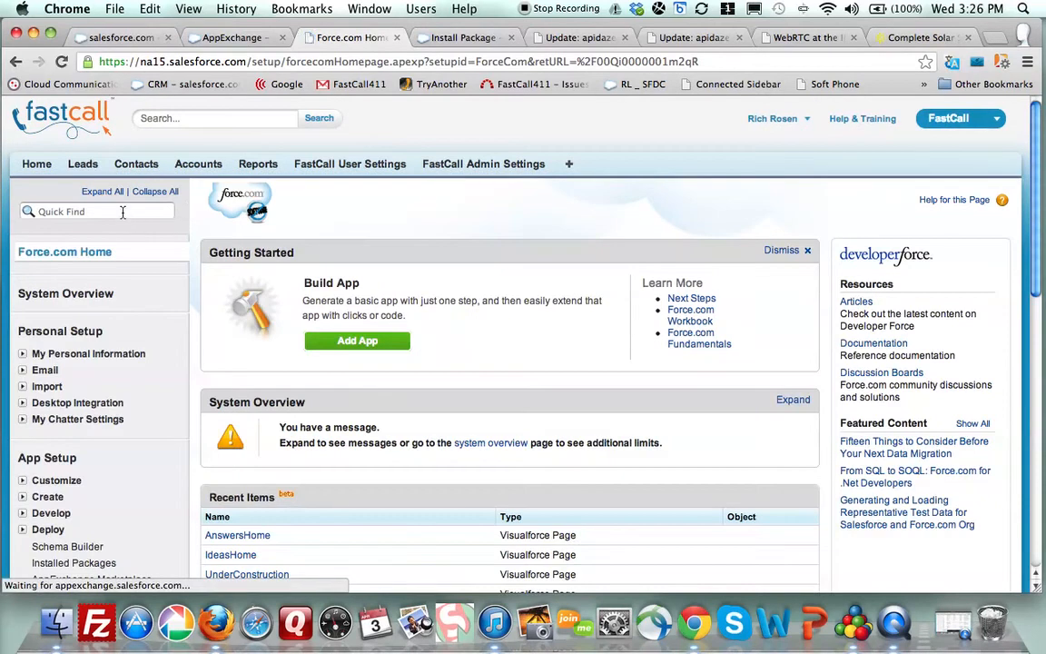
pyautogui.click(123, 211)
pyautogui.write('users')
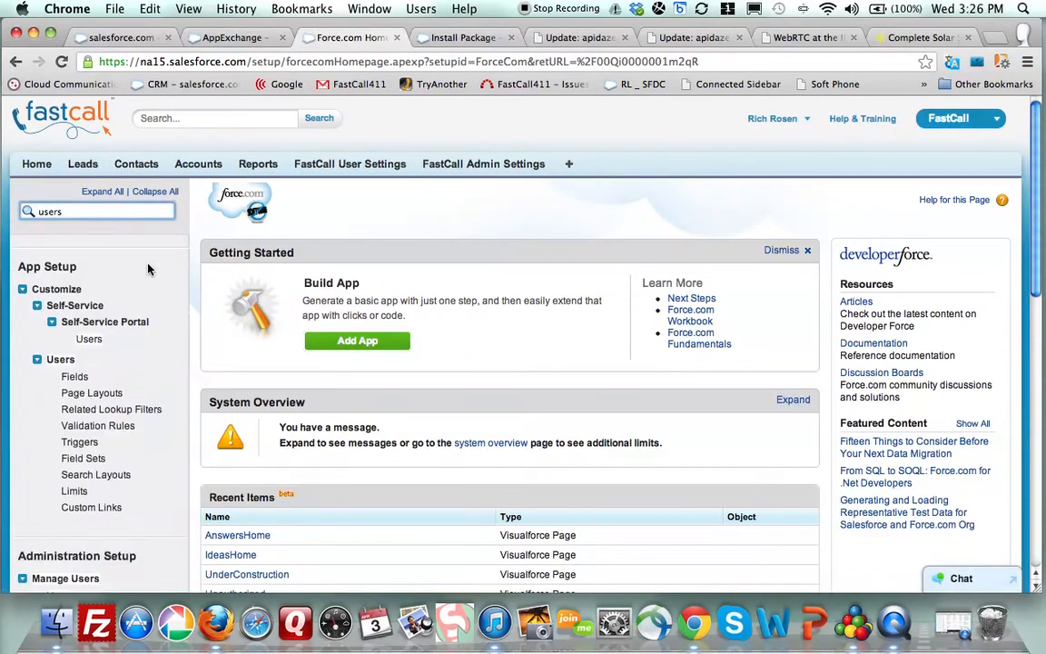
pyautogui.scroll(-4, 133, 236)
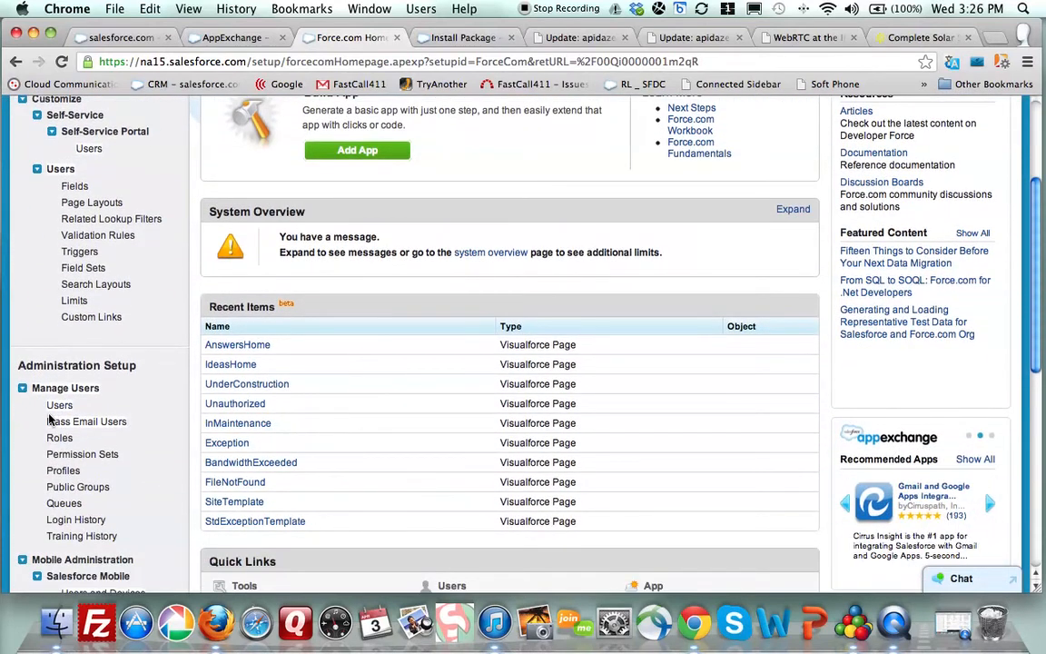
pyautogui.click(56, 409)
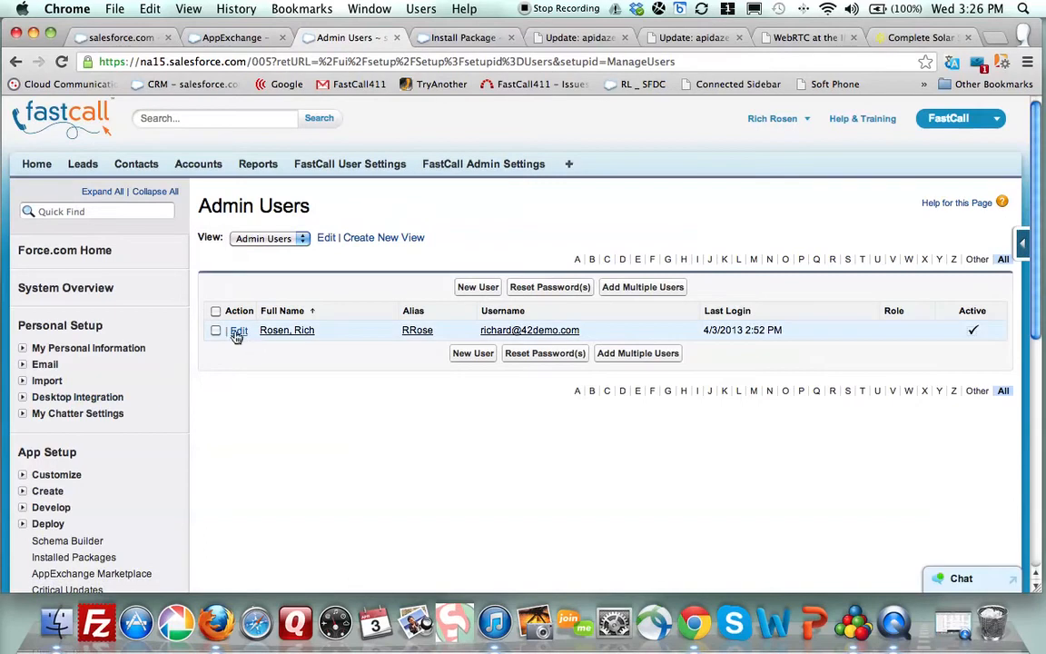
pyautogui.click(237, 332)
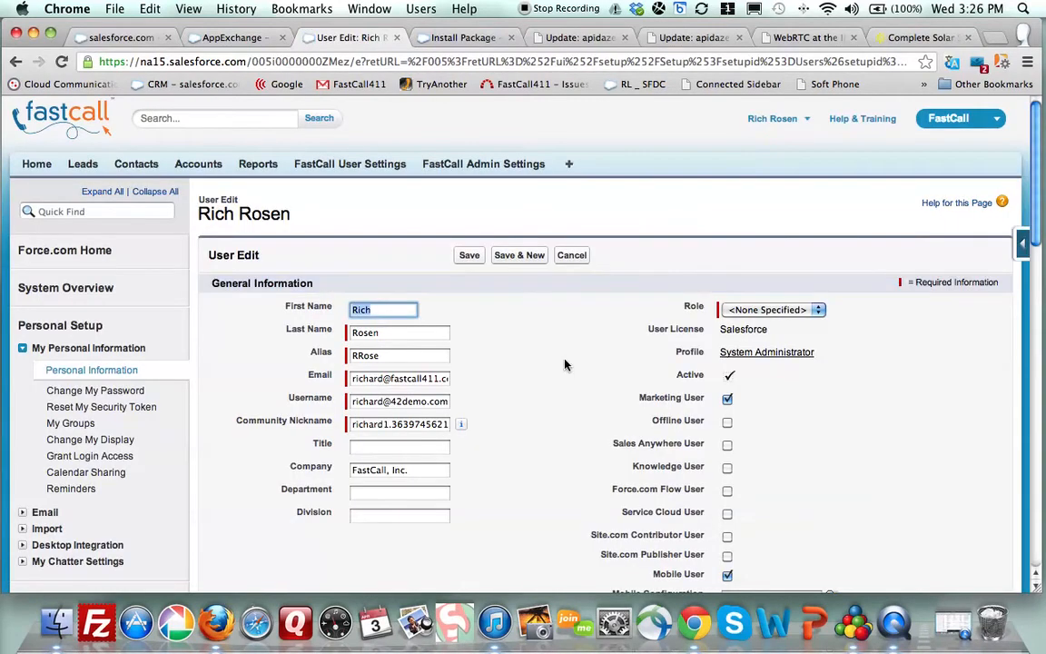
# - Enter the administrator's phone number in the Phone field
pyautogui.scroll(-3, 564, 365)
pyautogui.scroll(-10, 564, 365)
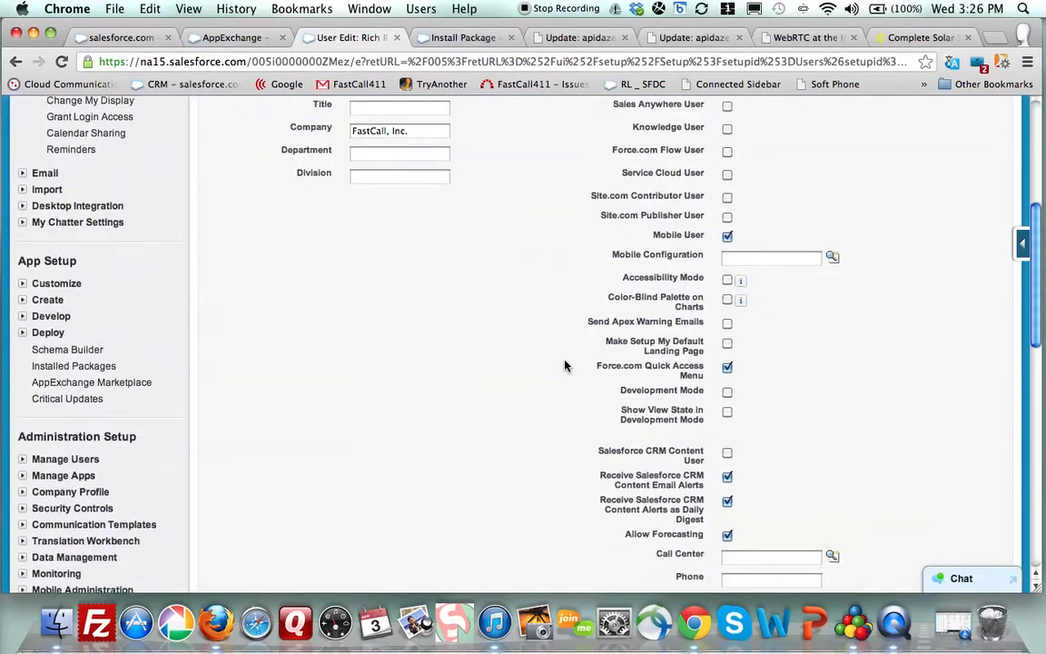
pyautogui.click(735, 370)
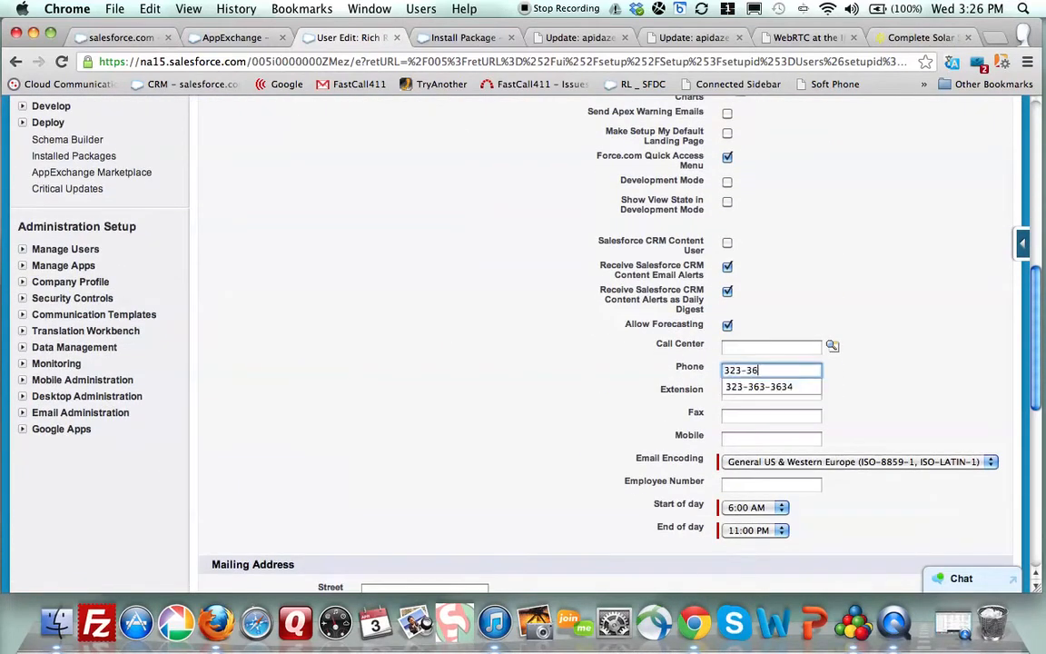
pyautogui.click(626, 363)
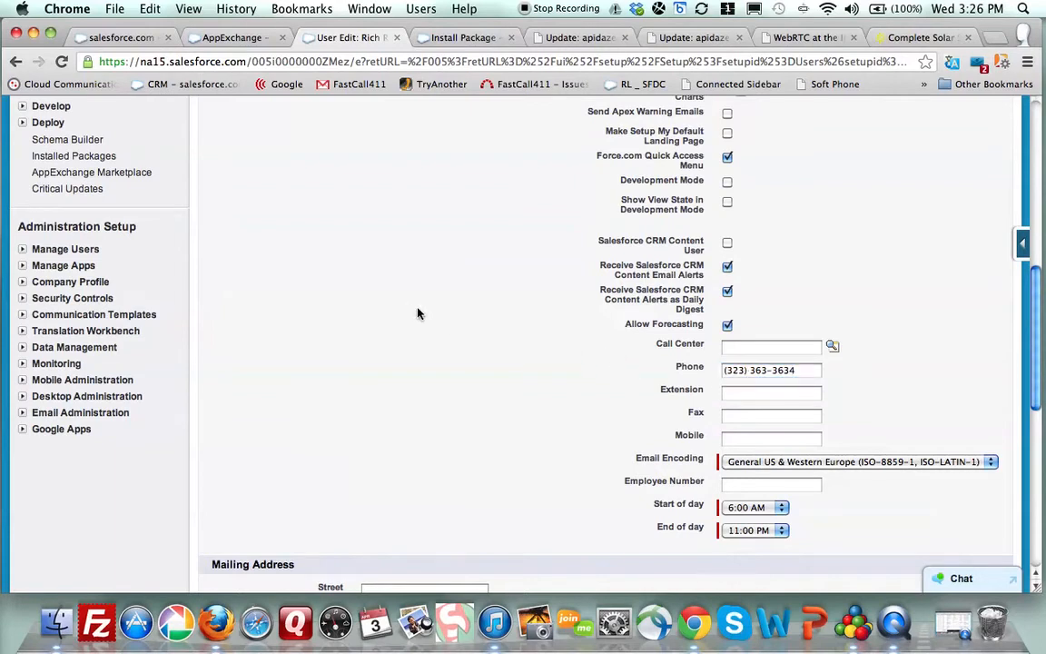
# - Fill the Mobile field from the autofill suggestion and save the user record
pyautogui.click(737, 440)
pyautogui.write('323-')
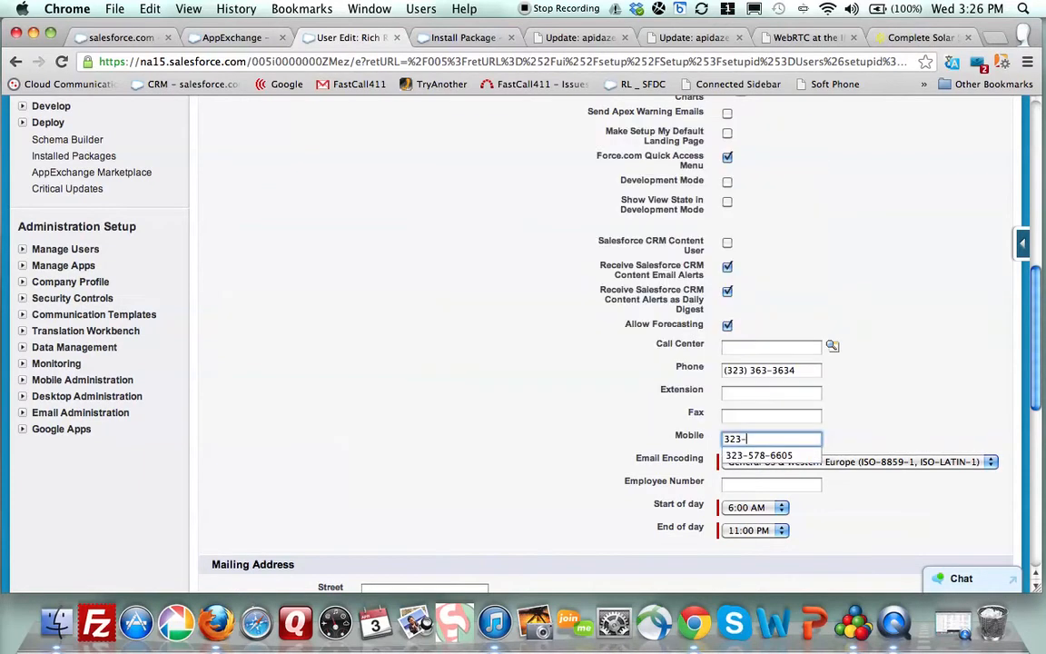
pyautogui.press('Down')
pyautogui.press('Return')
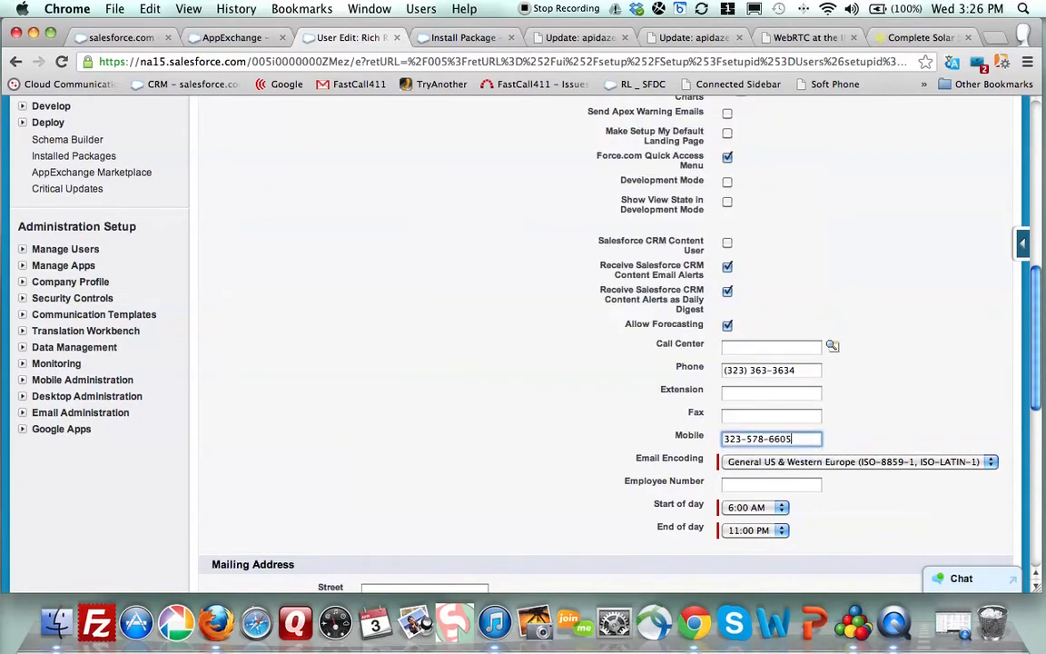
pyautogui.scroll(10, 445, 379)
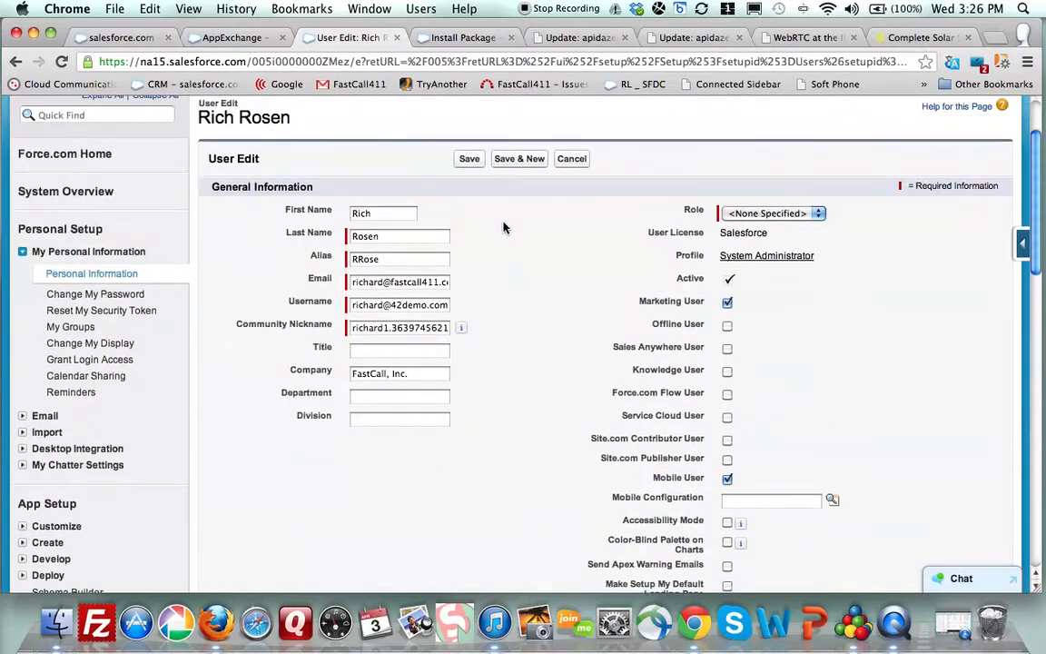
pyautogui.click(470, 160)
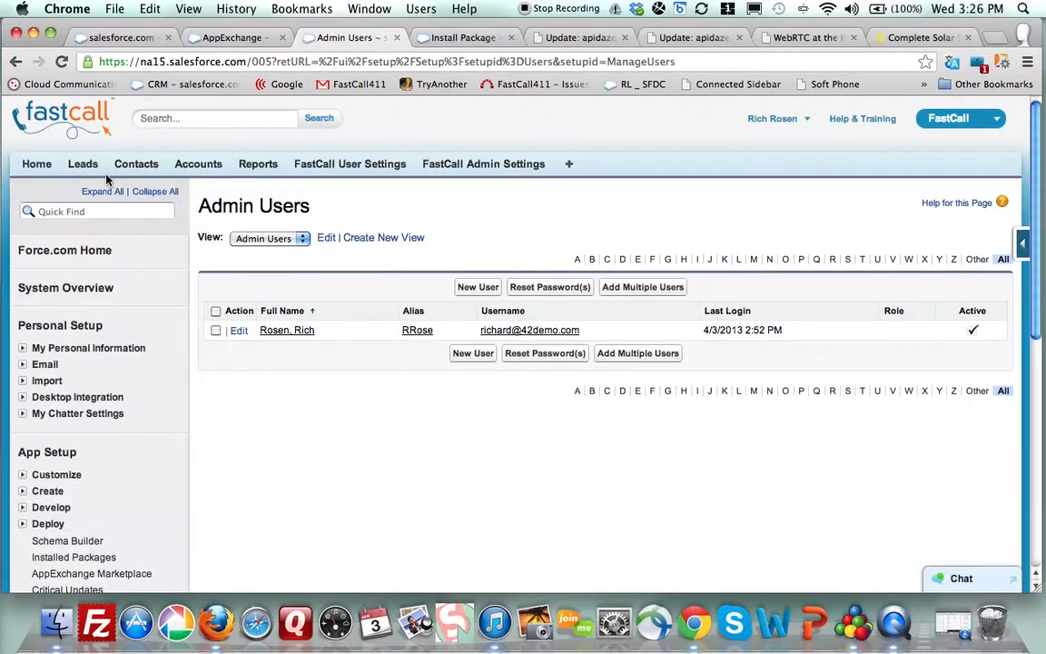
pyautogui.click(87, 170)
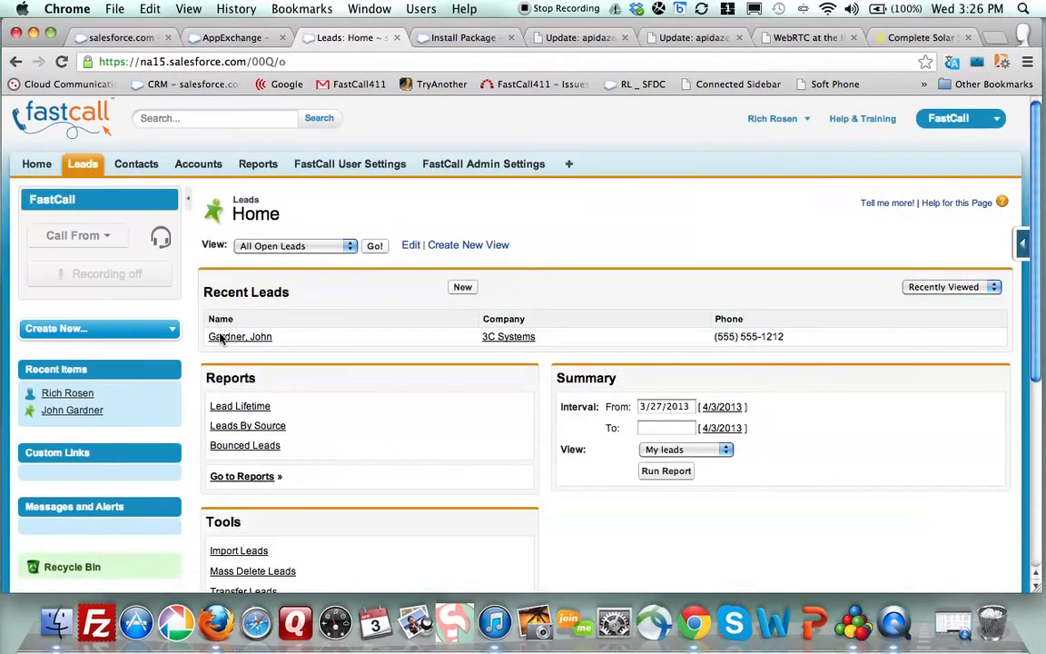
# - Open the recently viewed lead, hide its feed, check the Call From options, and reload
pyautogui.click(223, 338)
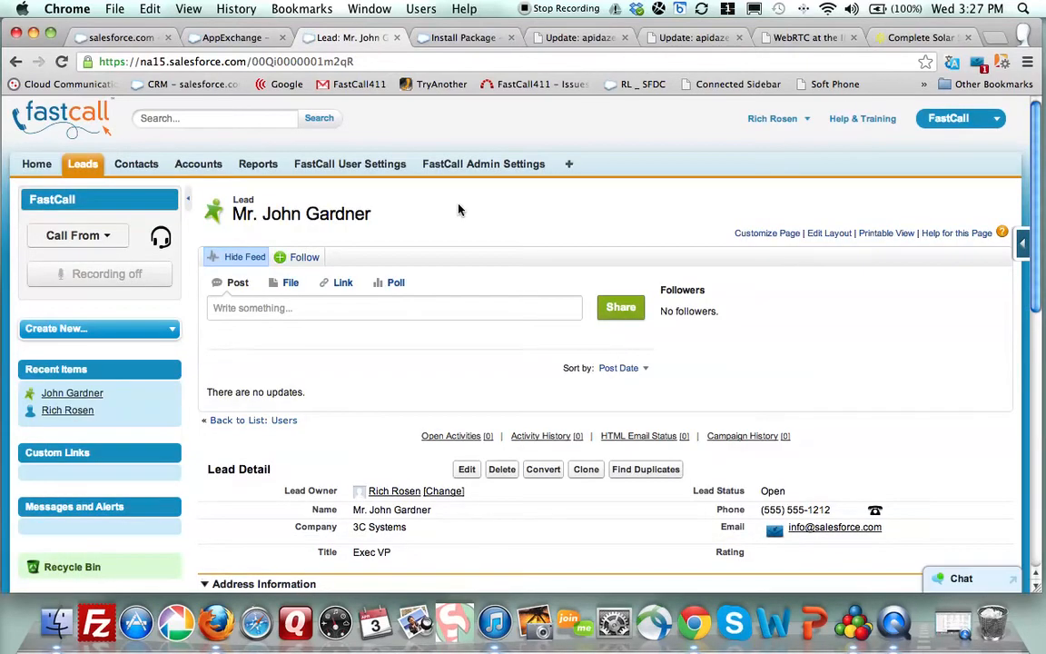
pyautogui.click(234, 260)
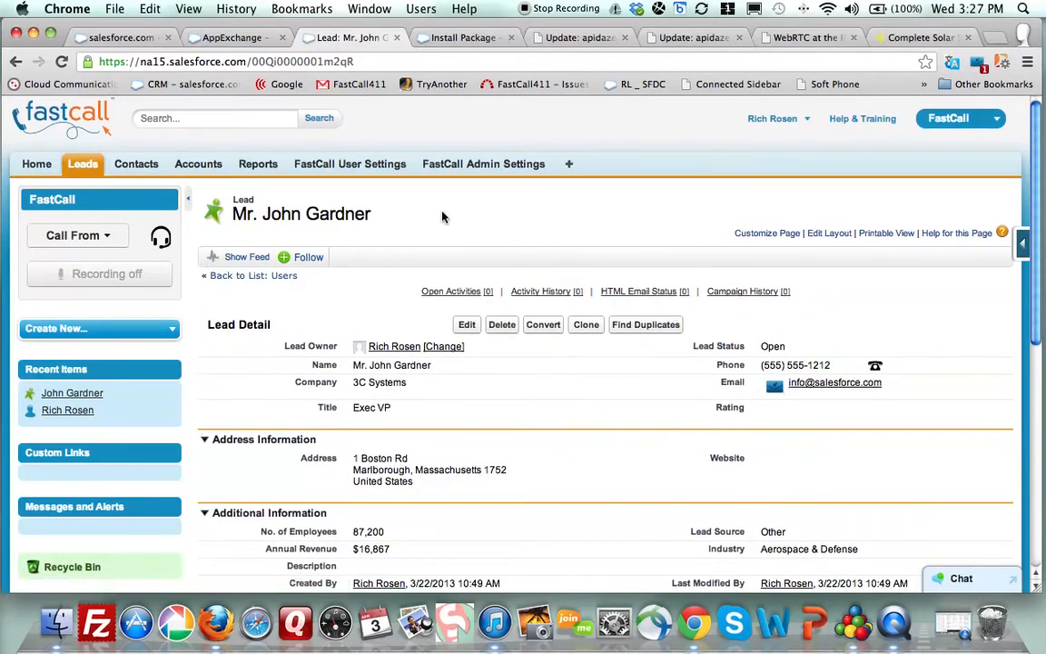
pyautogui.click(105, 236)
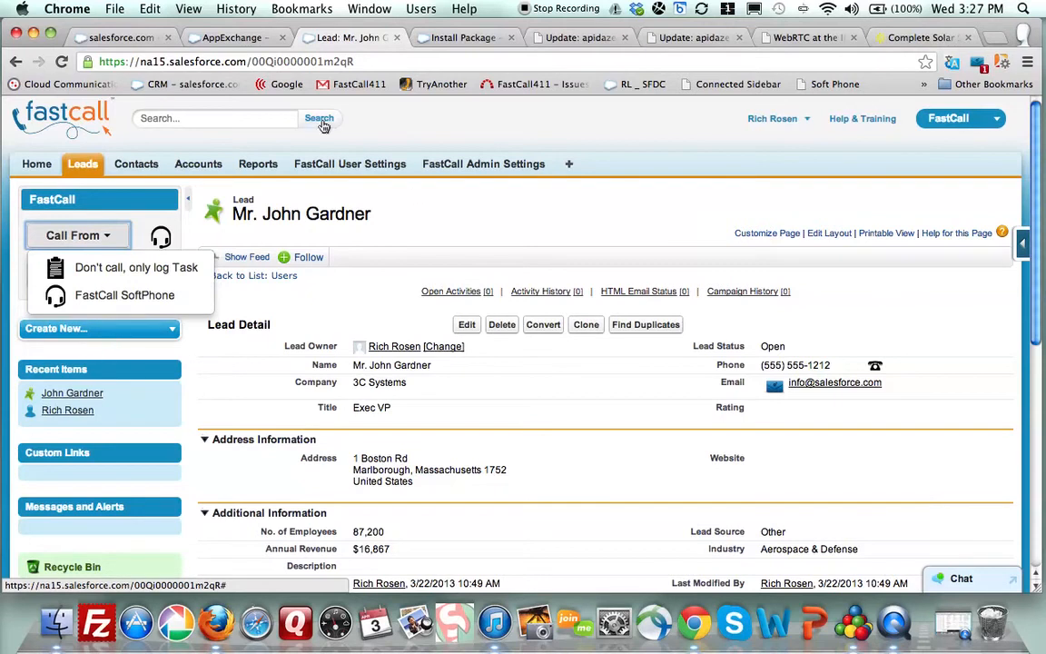
pyautogui.click(62, 61)
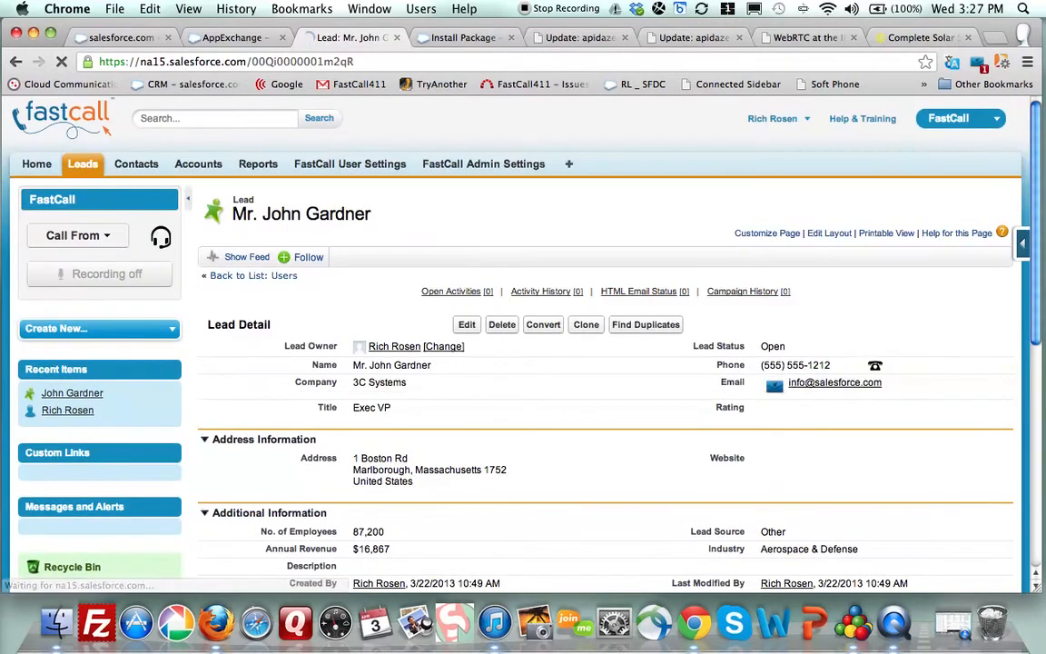
# - Return to the Chrome window and open Setup from the user menu
pyautogui.press('super+Tab')
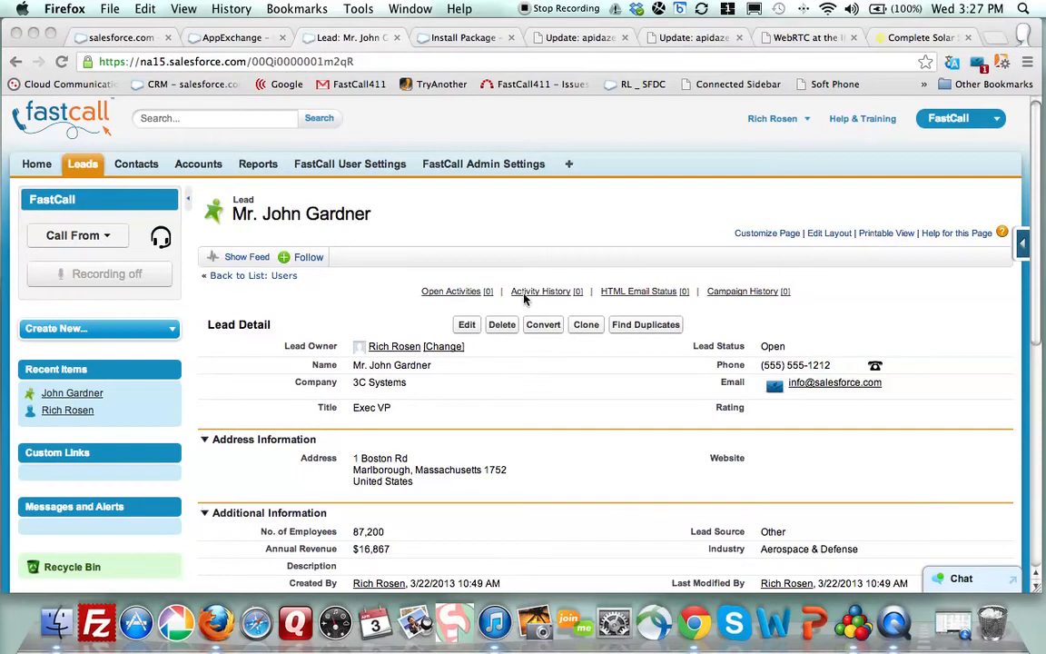
pyautogui.click(777, 121)
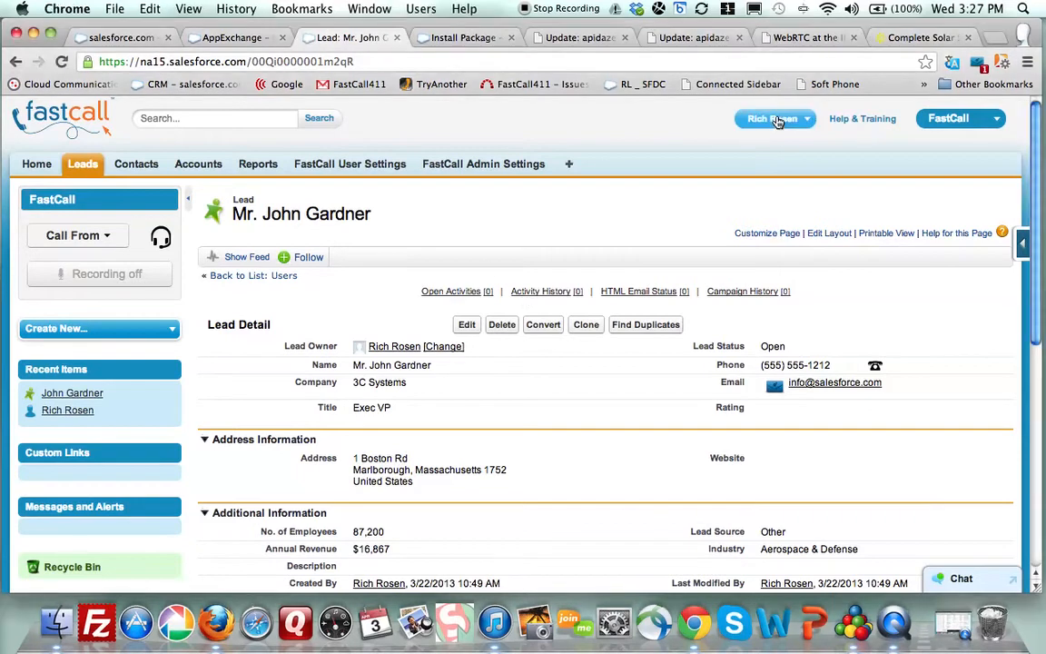
pyautogui.click(777, 121)
pyautogui.click(722, 169)
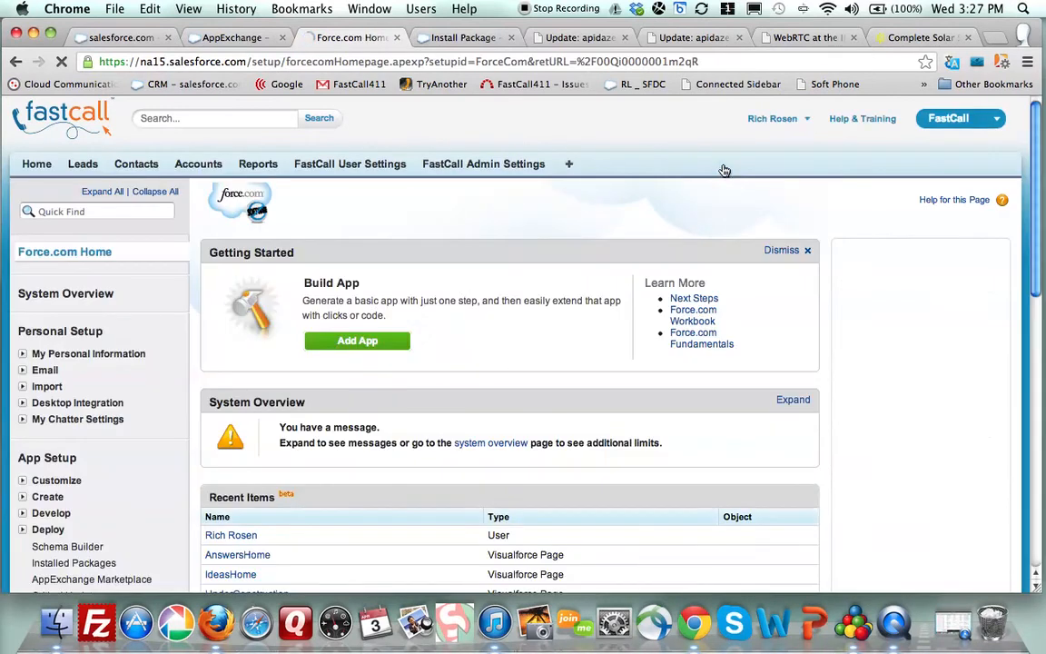
# - Find Installed Packages with 'ins', open the FastCall package, and view its Manage Licenses page
pyautogui.click(66, 215)
pyautogui.write('i')
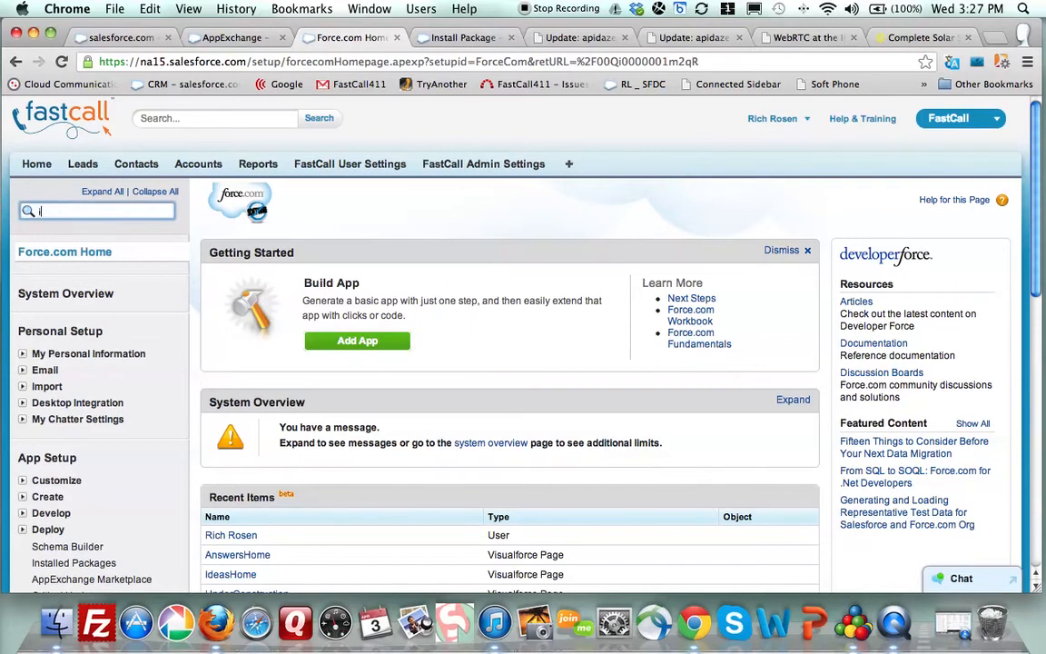
pyautogui.write('nsta')
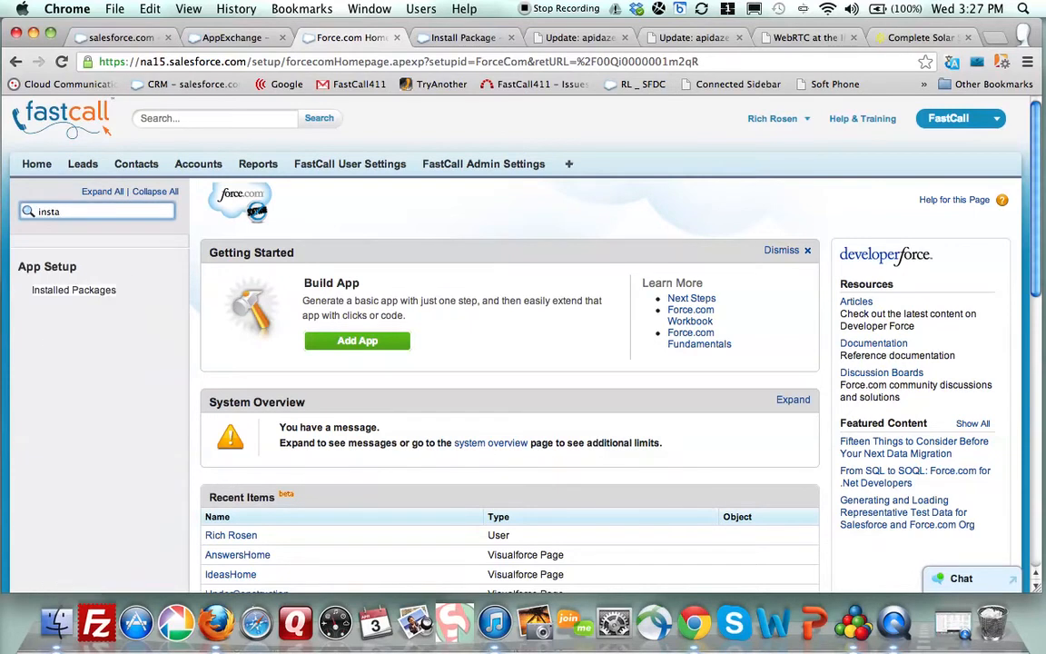
pyautogui.click(58, 292)
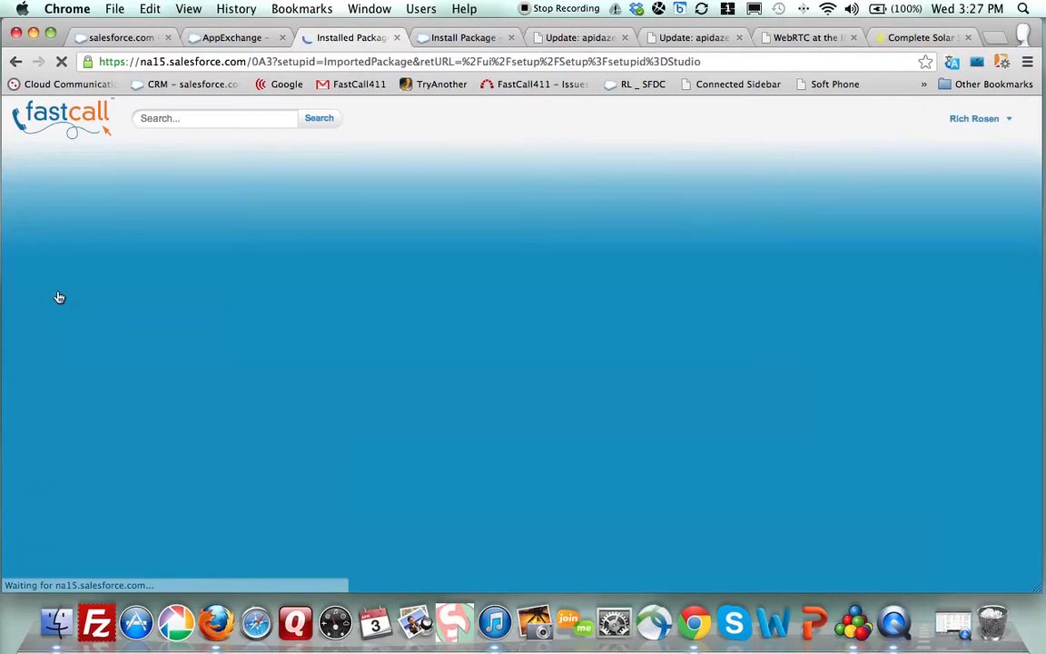
pyautogui.scroll(-1, 401, 271)
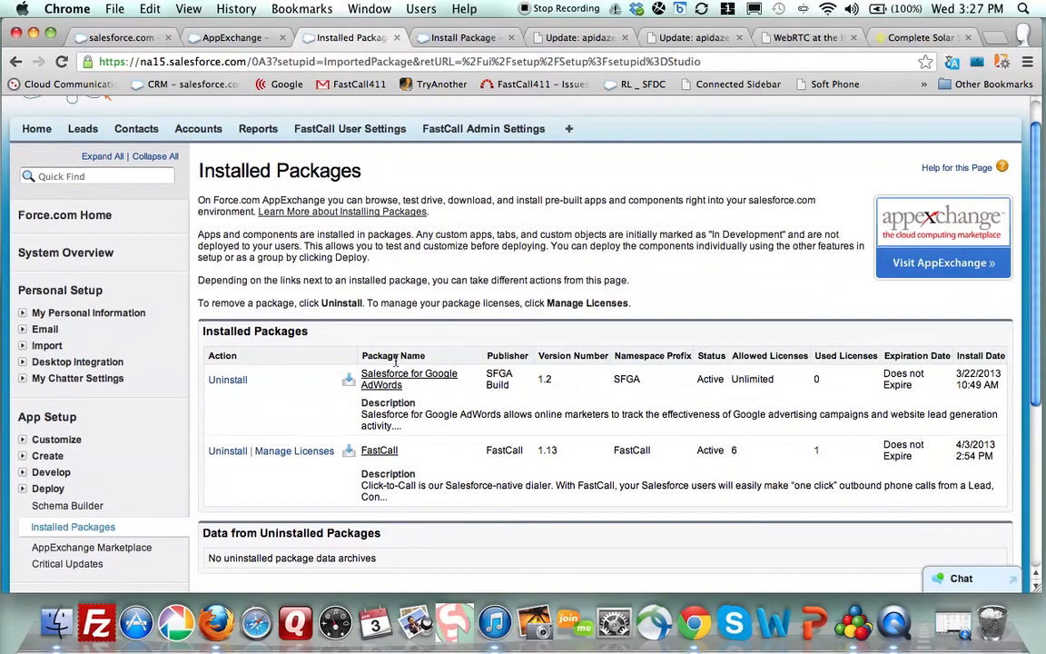
pyautogui.click(378, 451)
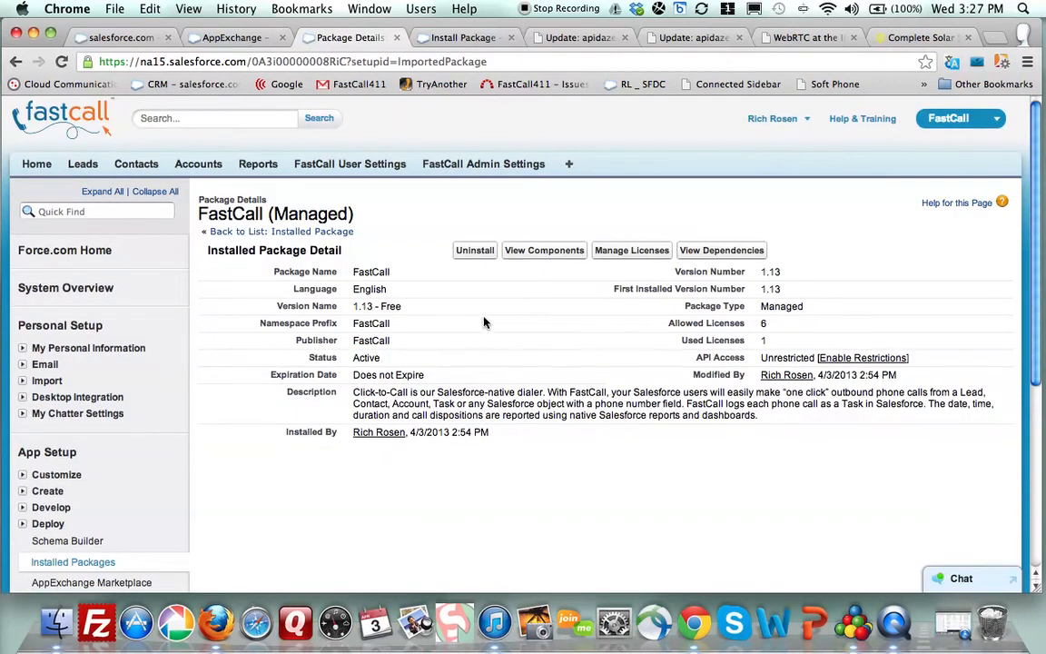
pyautogui.scroll(-5, 484, 323)
pyautogui.scroll(5, 484, 323)
pyautogui.click(620, 259)
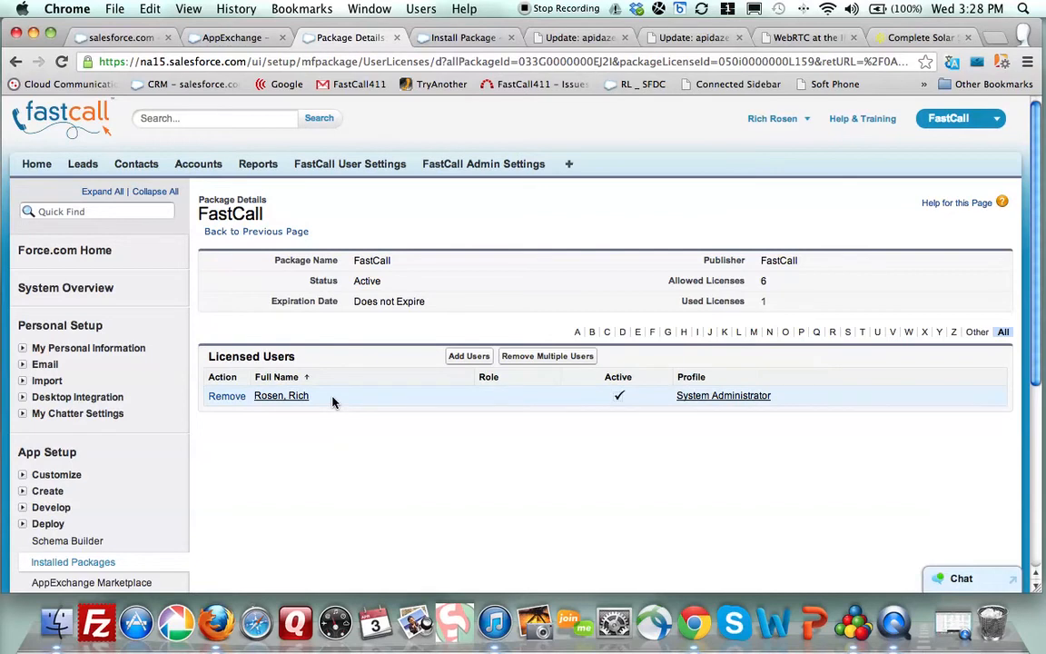
# - Open Add Users for the FastCall license, then filter the setup menu with 'sites'
pyautogui.click(462, 359)
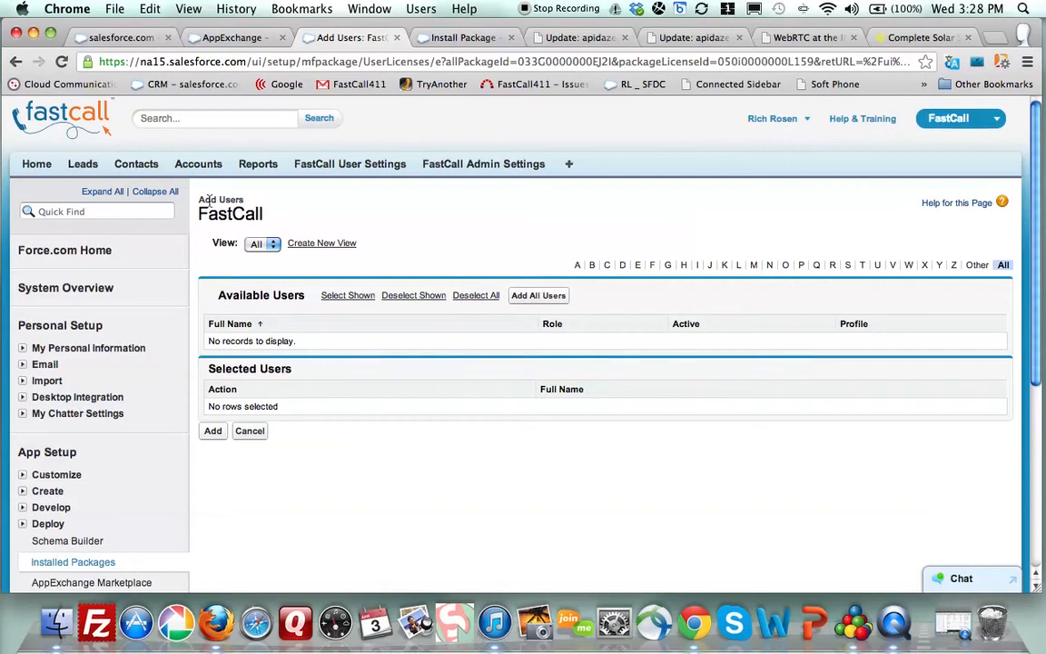
pyautogui.click(92, 215)
pyautogui.write('sites')
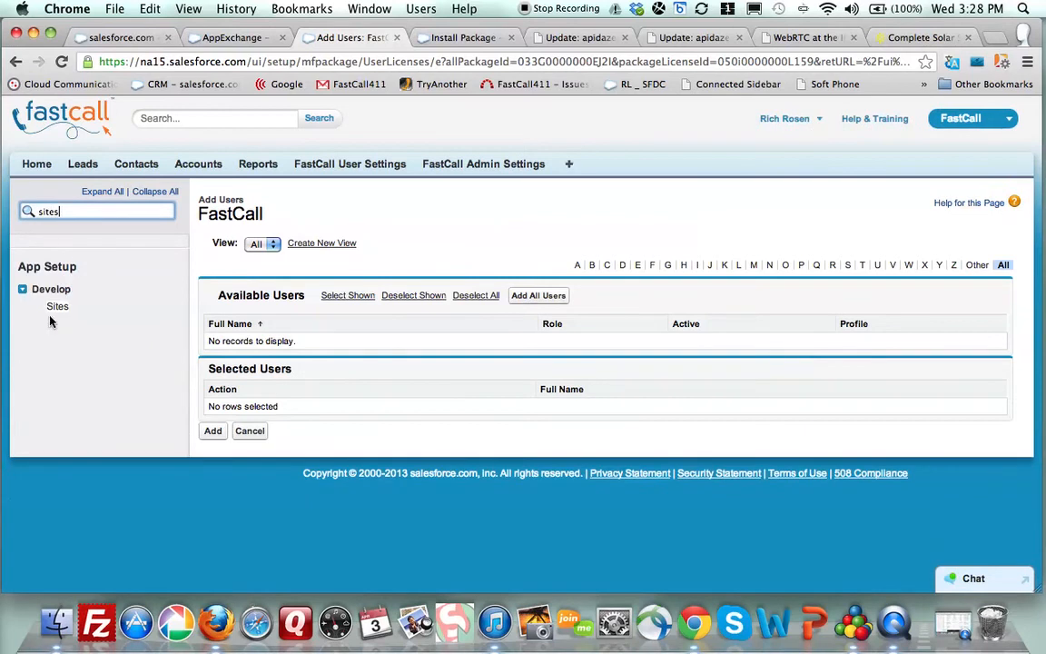
# - From Develop > Sites, open the c2c site's Public Access Settings to reach its guest c2c Profile
pyautogui.click(57, 306)
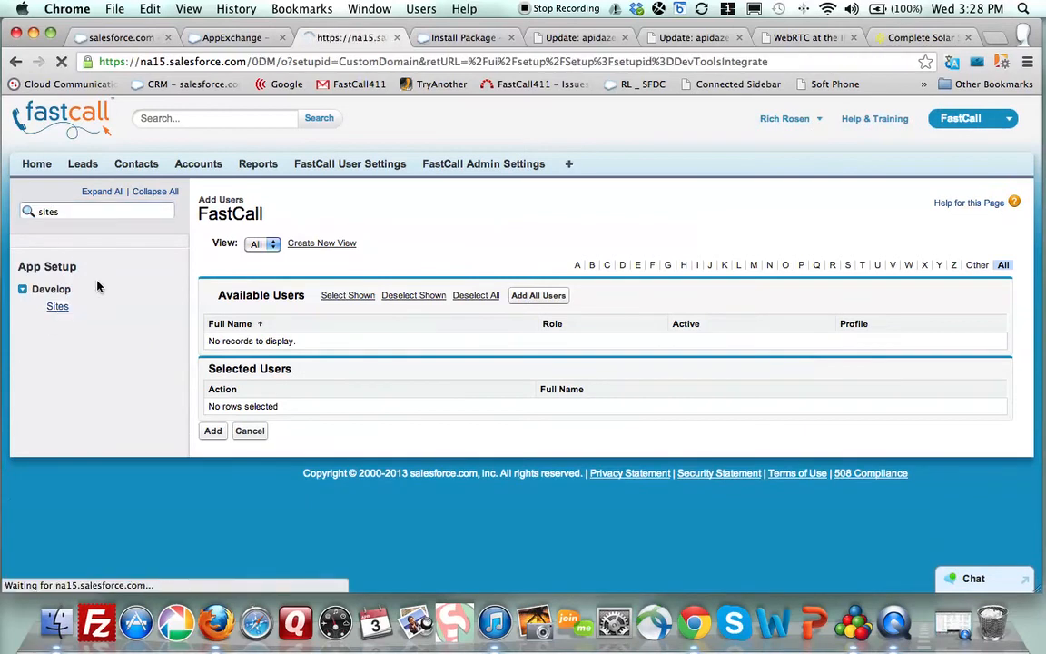
pyautogui.scroll(-3, 154, 413)
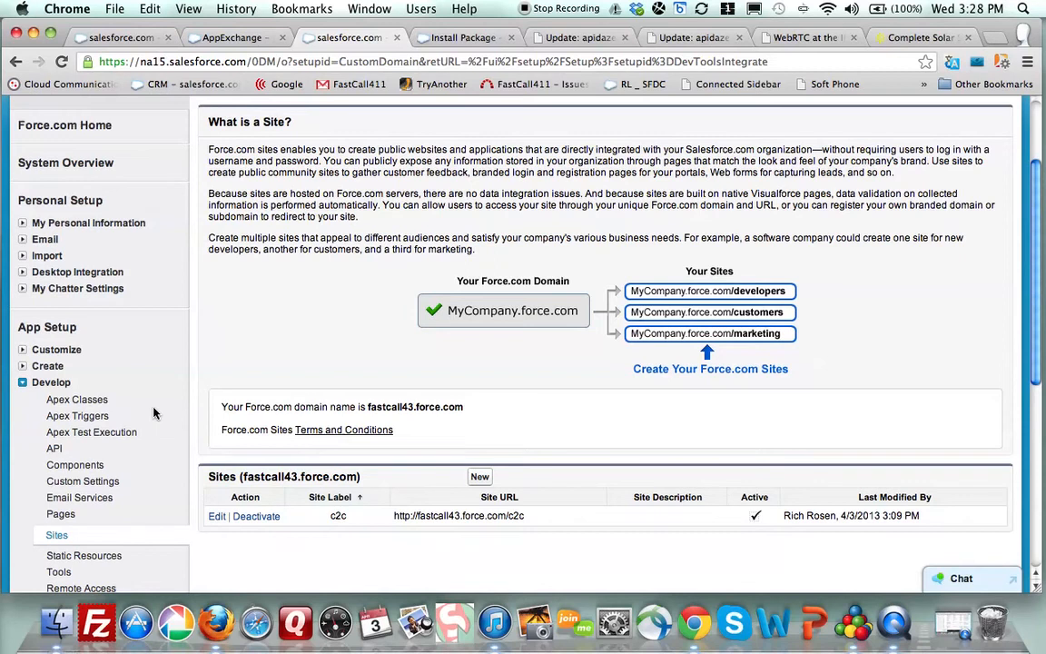
pyautogui.click(216, 516)
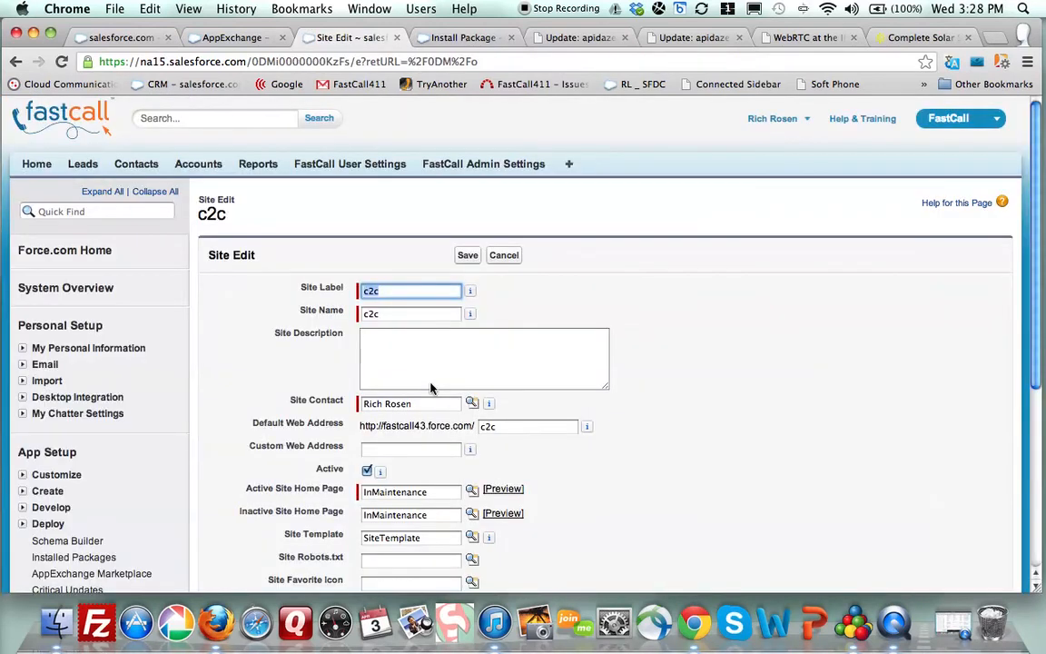
pyautogui.moveTo(470, 293)
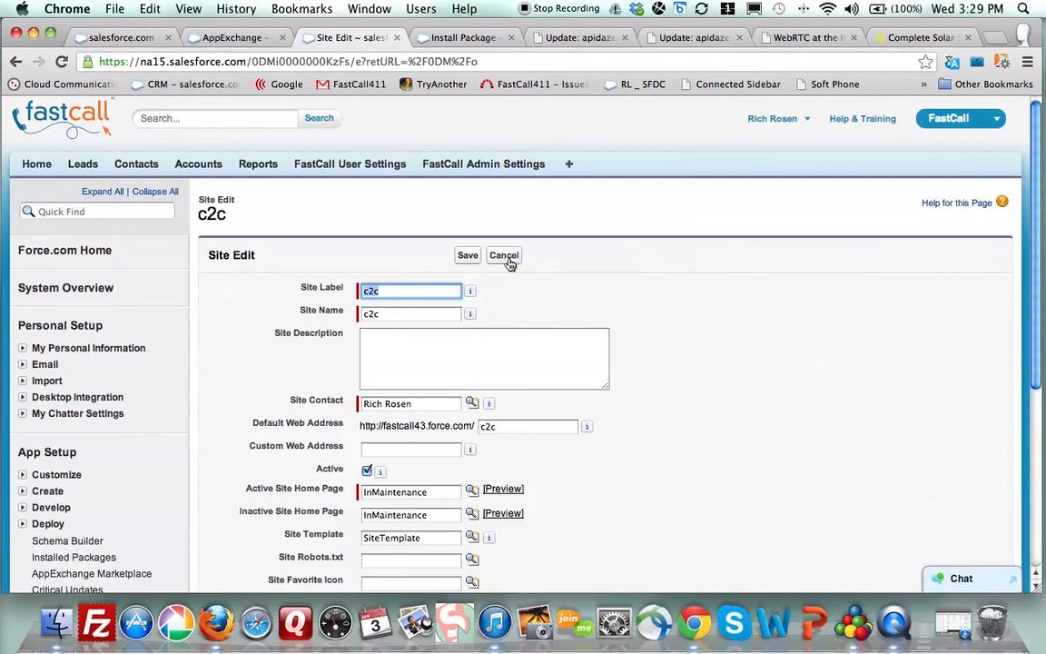
pyautogui.click(505, 257)
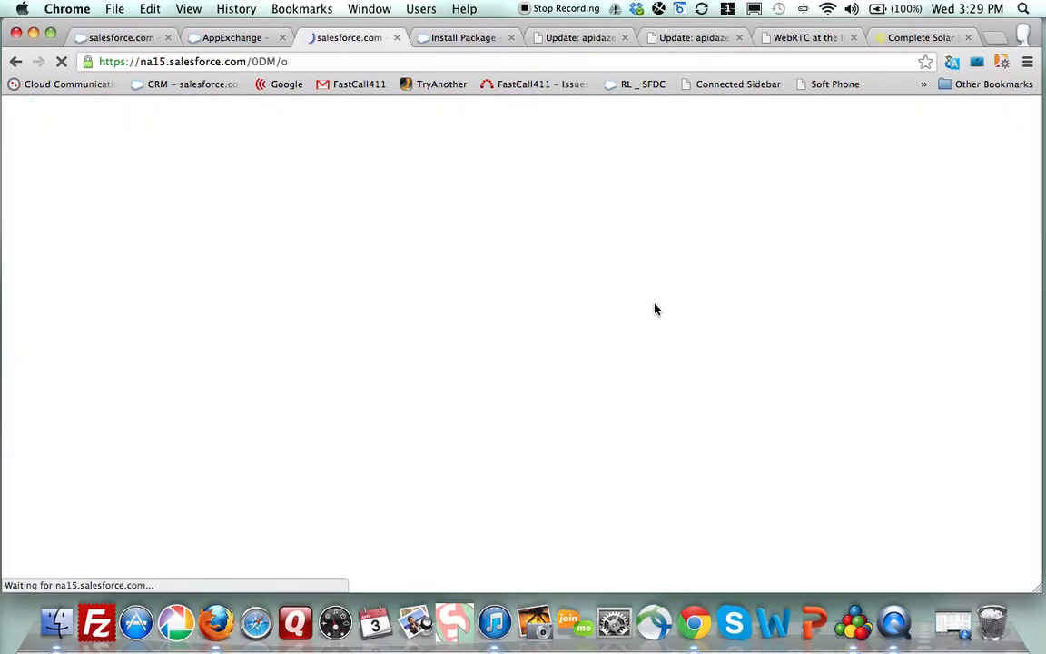
pyautogui.scroll(-5, 373, 318)
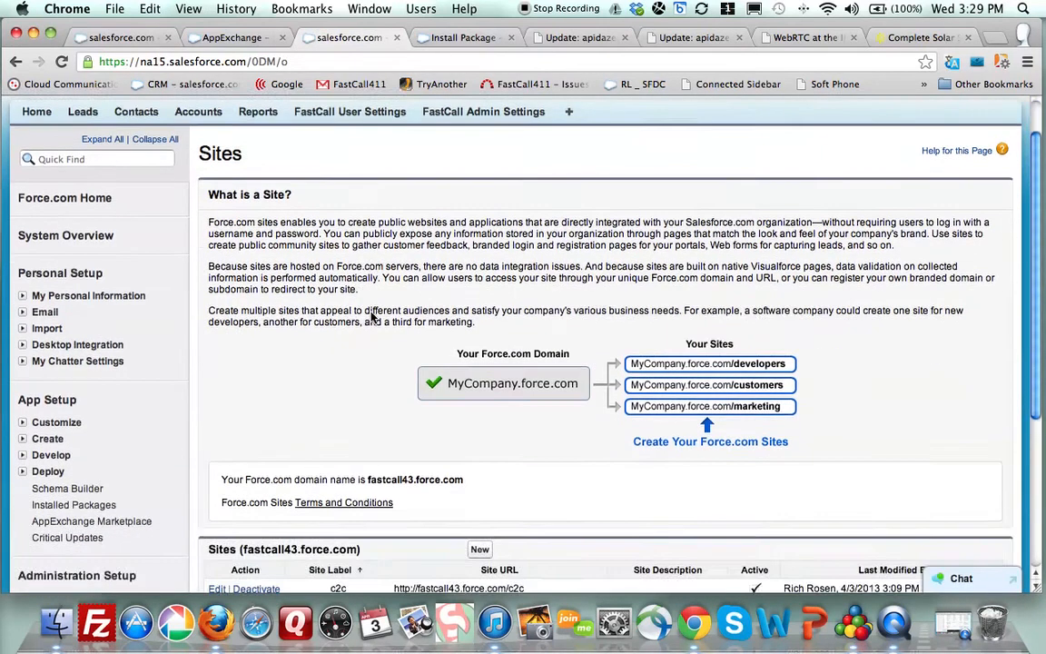
pyautogui.click(338, 402)
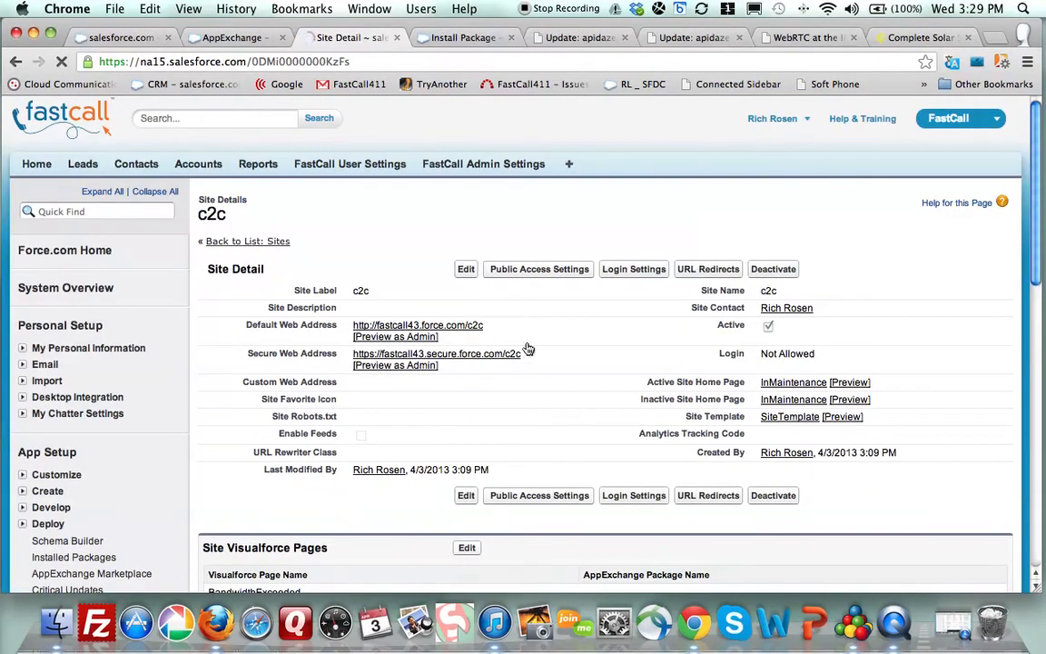
pyautogui.click(540, 270)
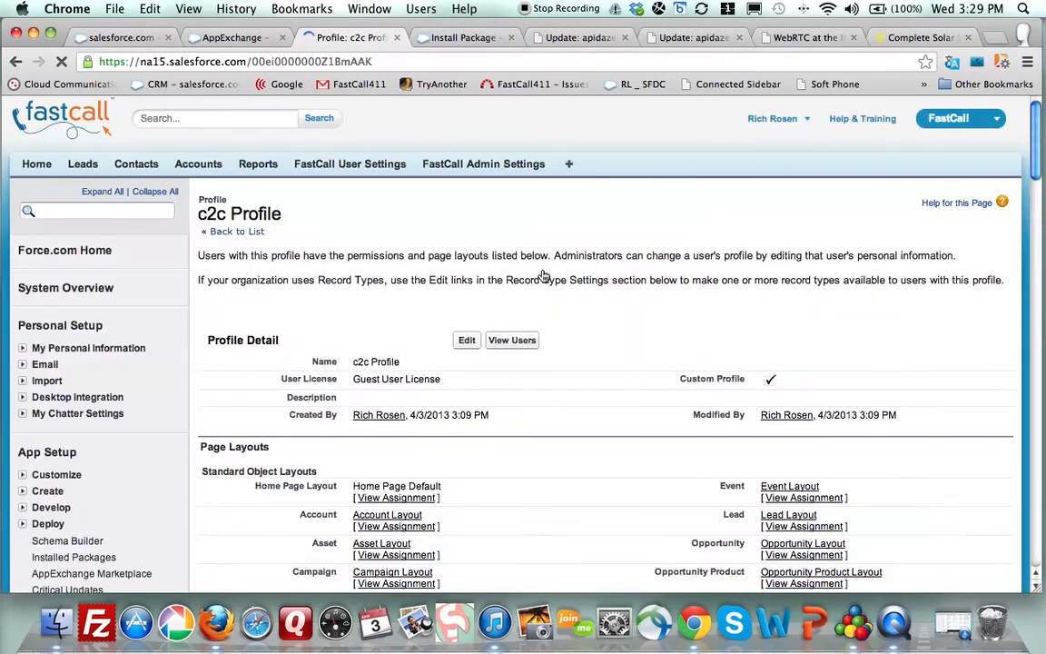
# - Open the c2c Site Guest User from the profile's users and open Assign Licenses under Managed Packages
pyautogui.click(512, 340)
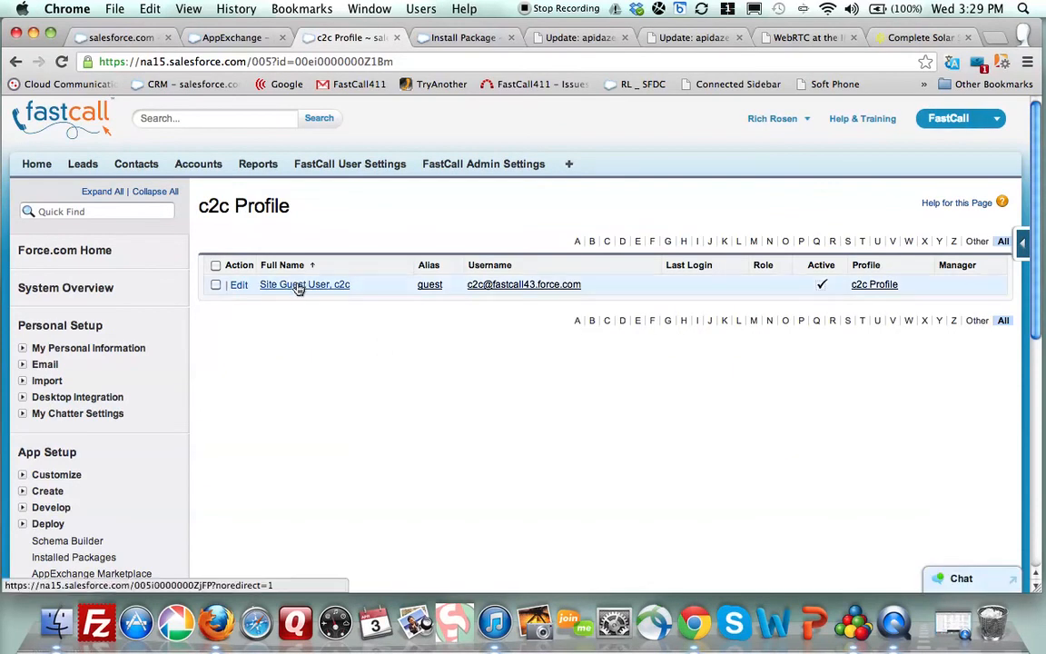
pyautogui.click(238, 289)
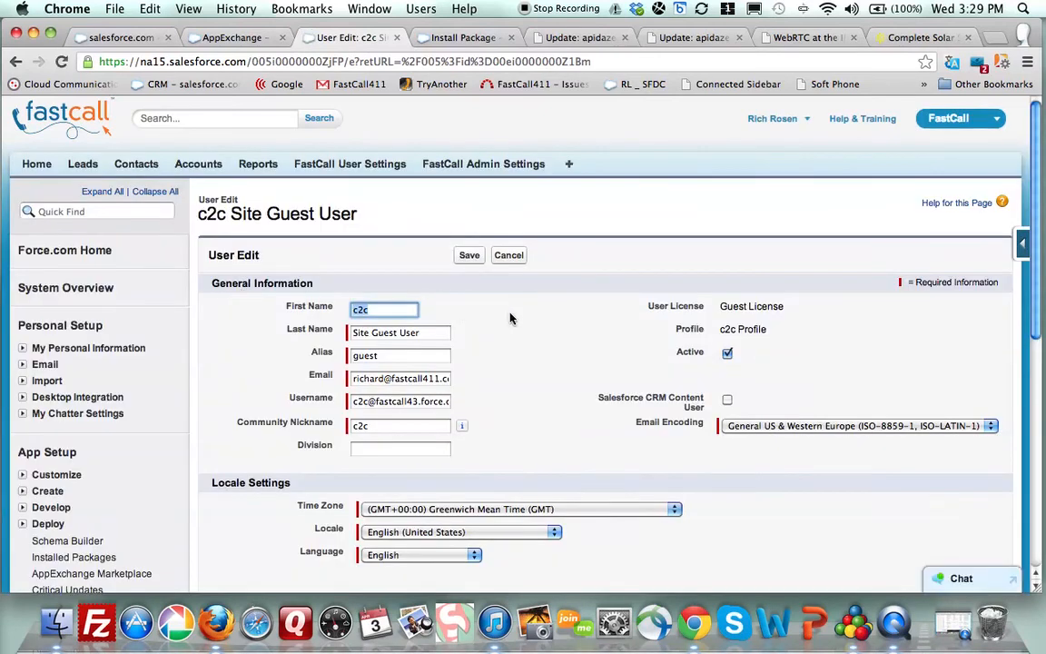
pyautogui.scroll(-10, 504, 350)
pyautogui.scroll(10, 503, 351)
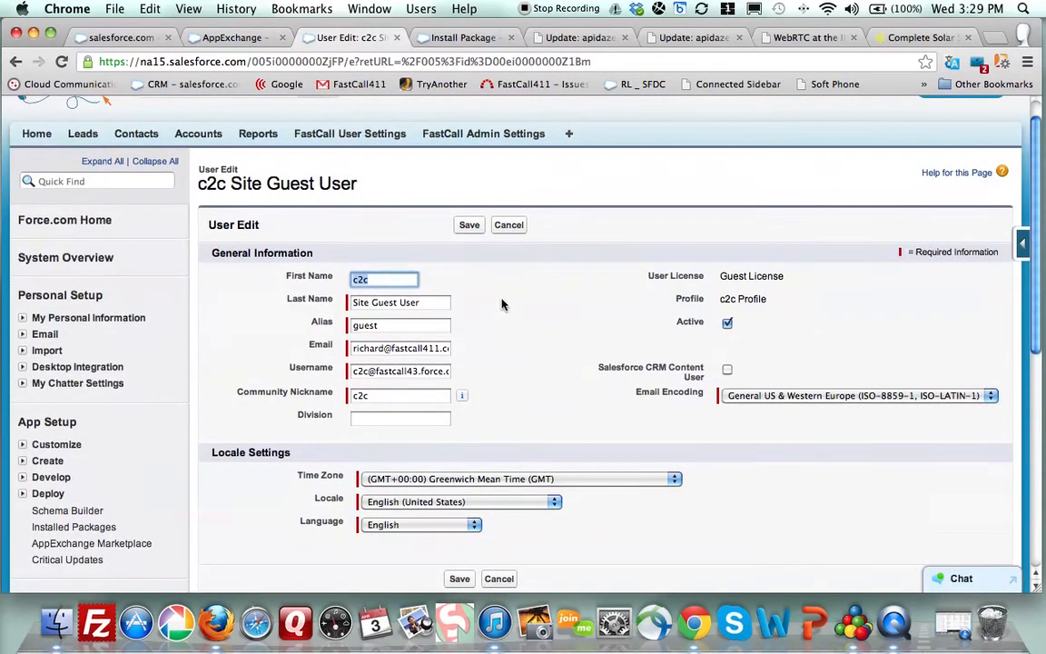
pyautogui.click(508, 224)
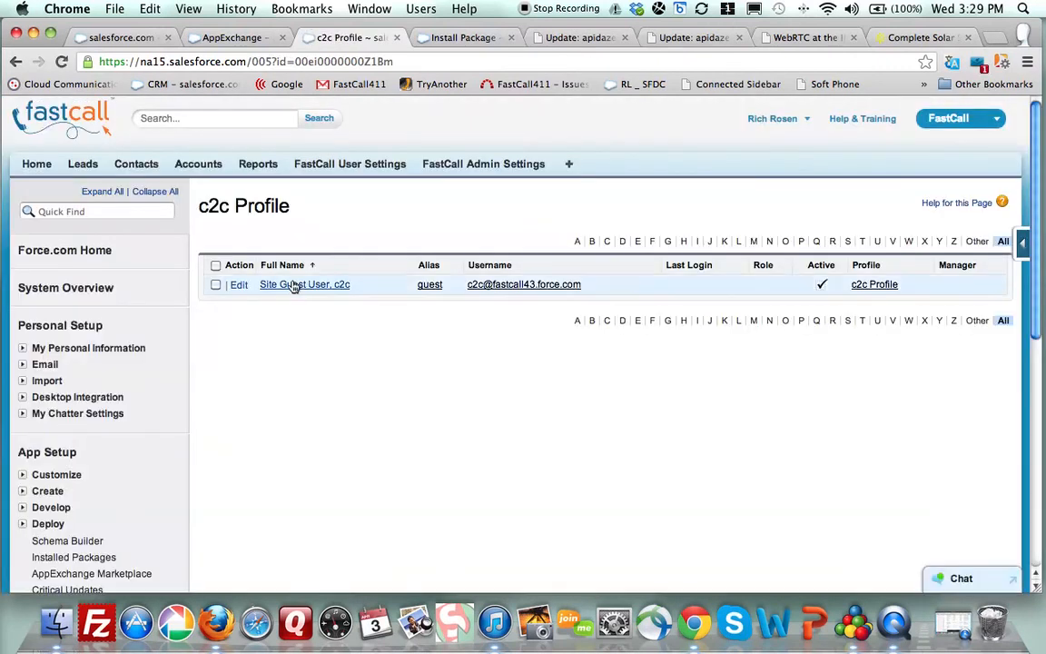
pyautogui.click(293, 285)
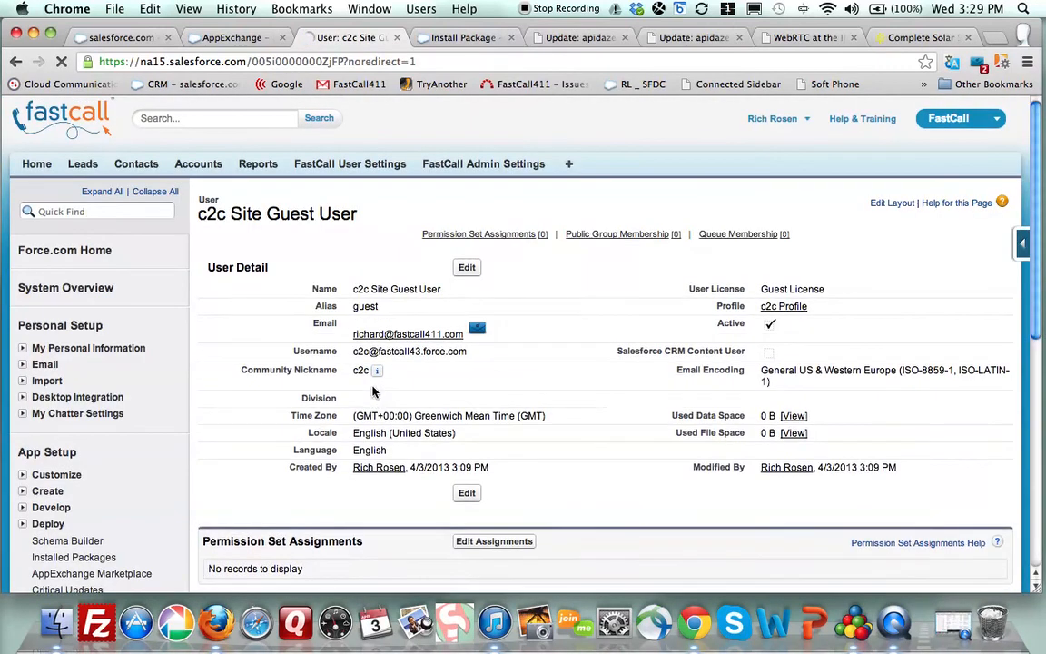
pyautogui.scroll(-5, 535, 301)
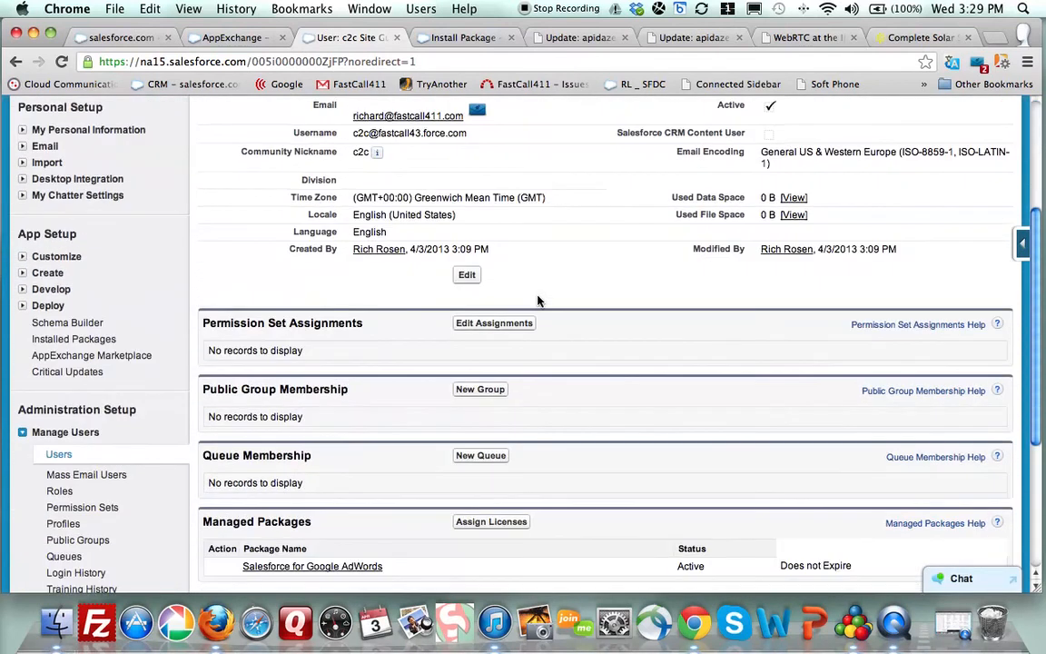
pyautogui.scroll(-2, 537, 300)
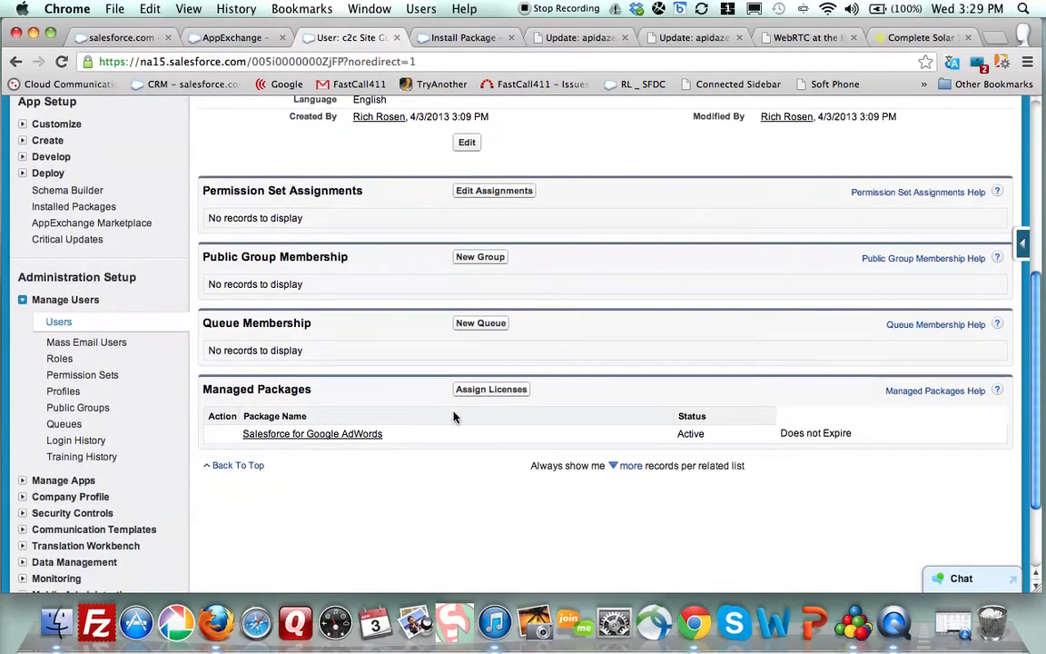
pyautogui.click(479, 393)
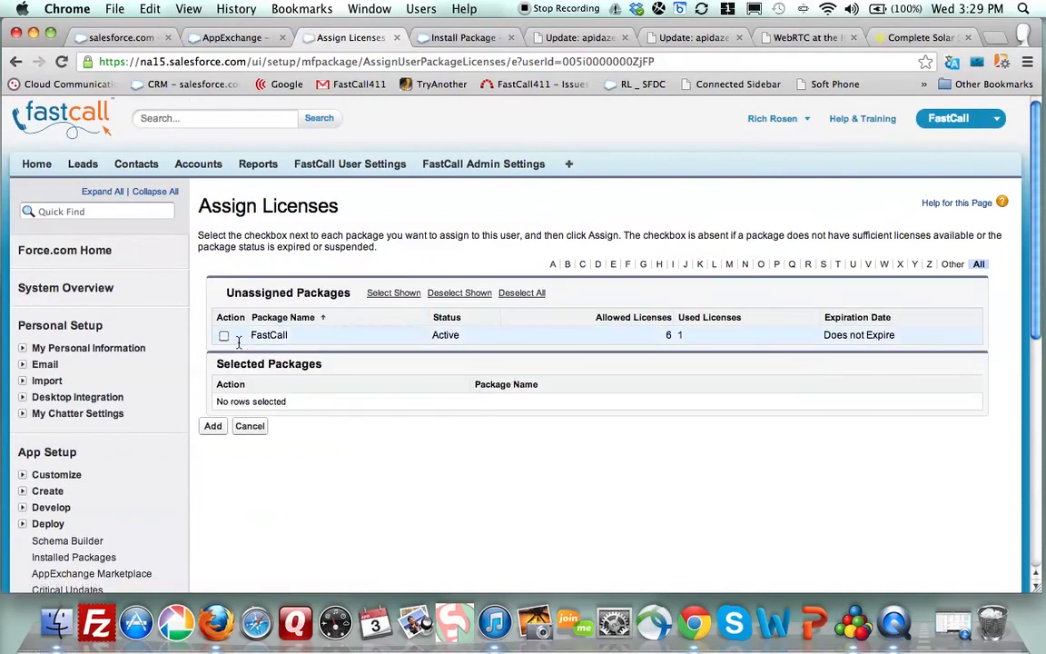
# - Assign the FastCall package license to the c2c Site Guest User
pyautogui.click(223, 336)
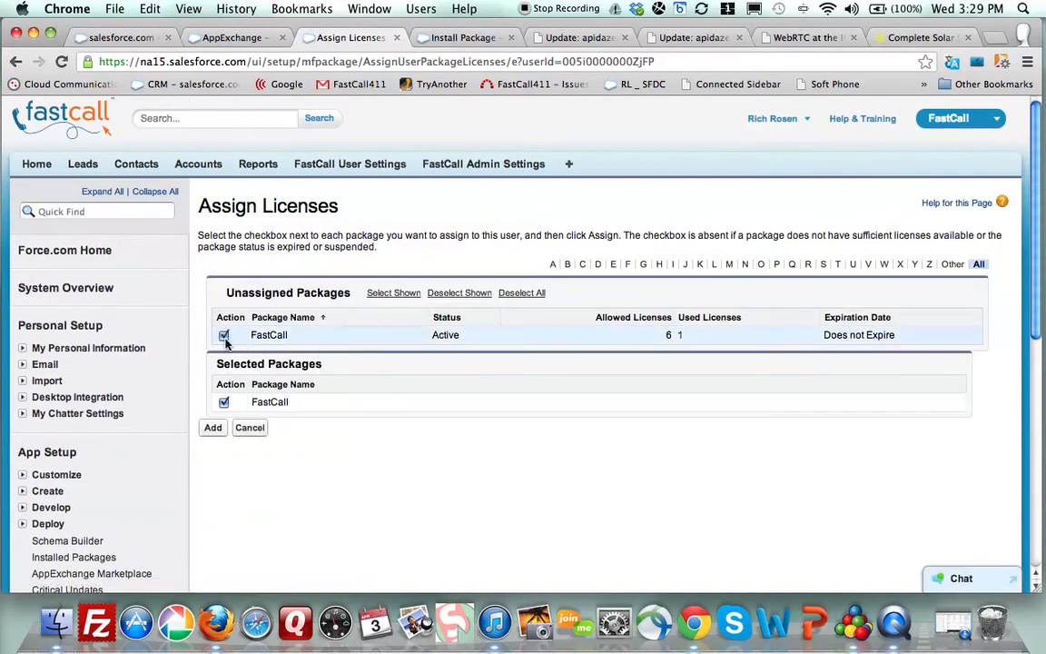
pyautogui.click(212, 428)
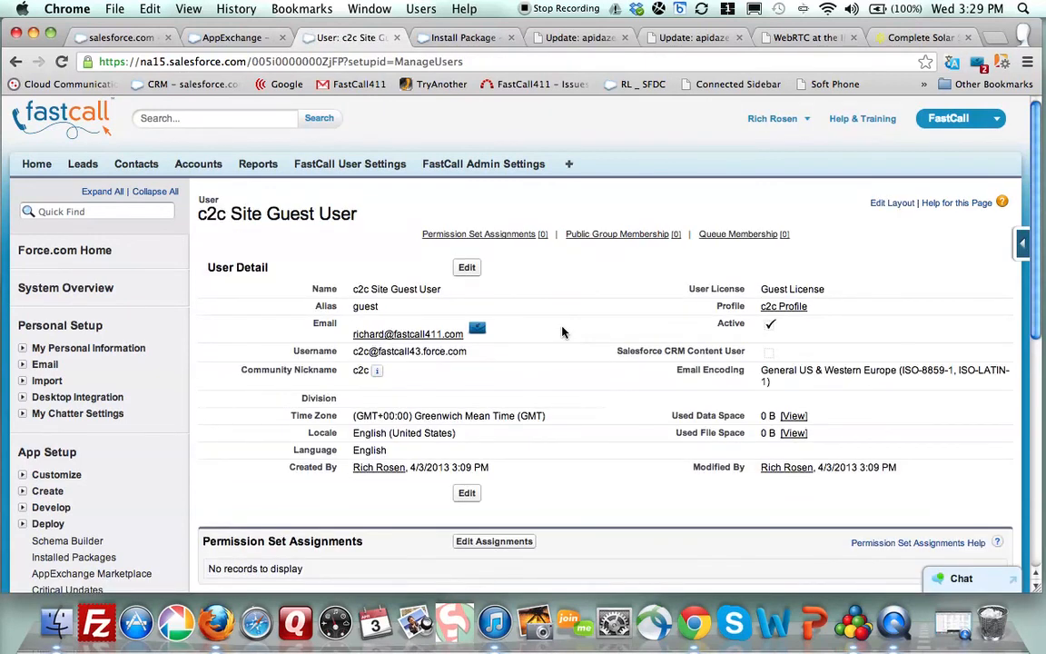
pyautogui.scroll(-10, 562, 333)
pyautogui.scroll(10, 563, 332)
# - Find 'pack' in Quick Find and confirm FastCall shows 2 of 6 licenses used in Installed Packages
pyautogui.click(118, 210)
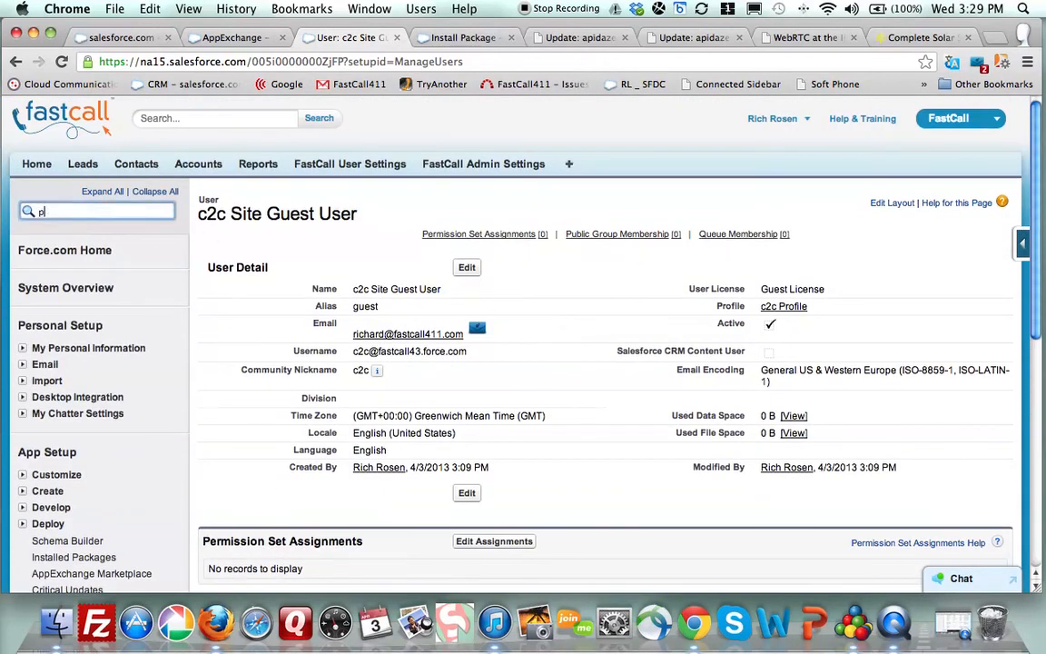
pyautogui.write('pack')
pyautogui.click(64, 332)
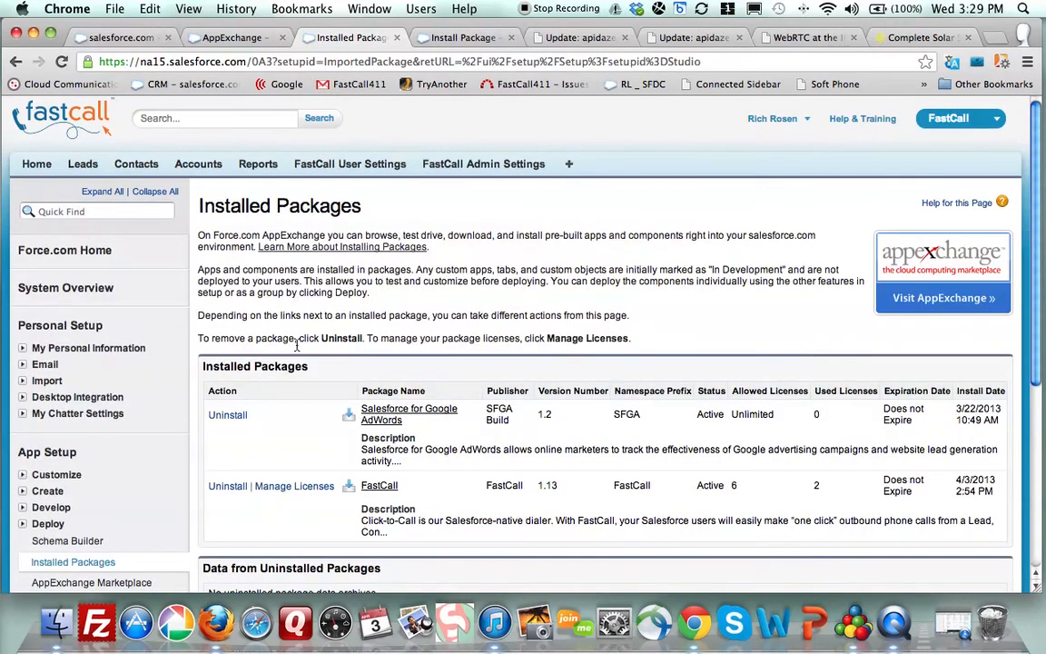